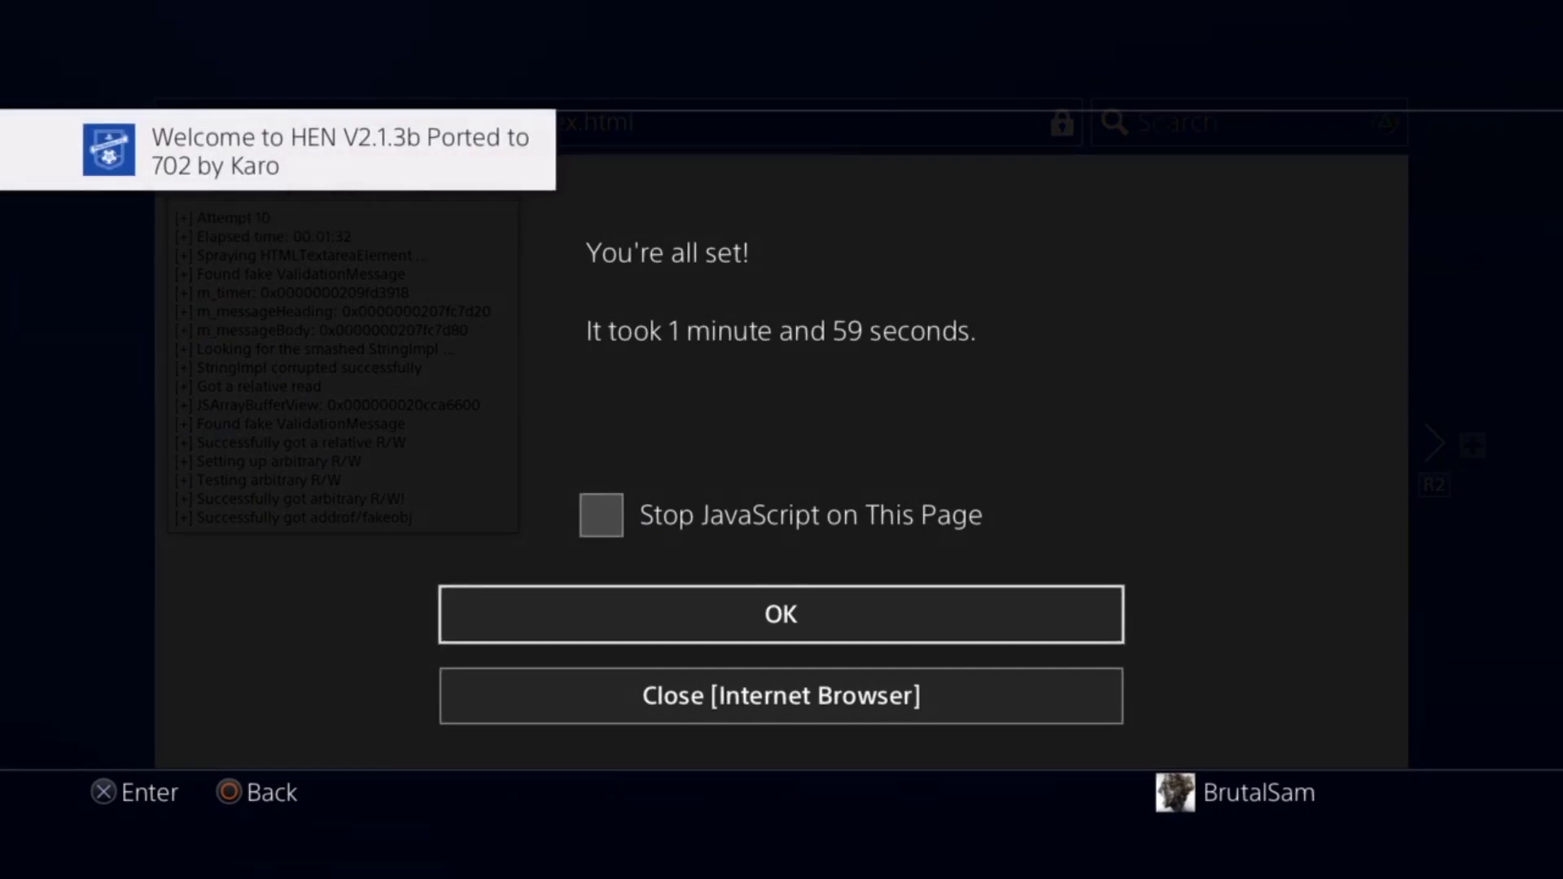
- Close the browser after HEN loads and open the homebrew Tools folder to Remote Package Installer
key("Down")
key("Return")
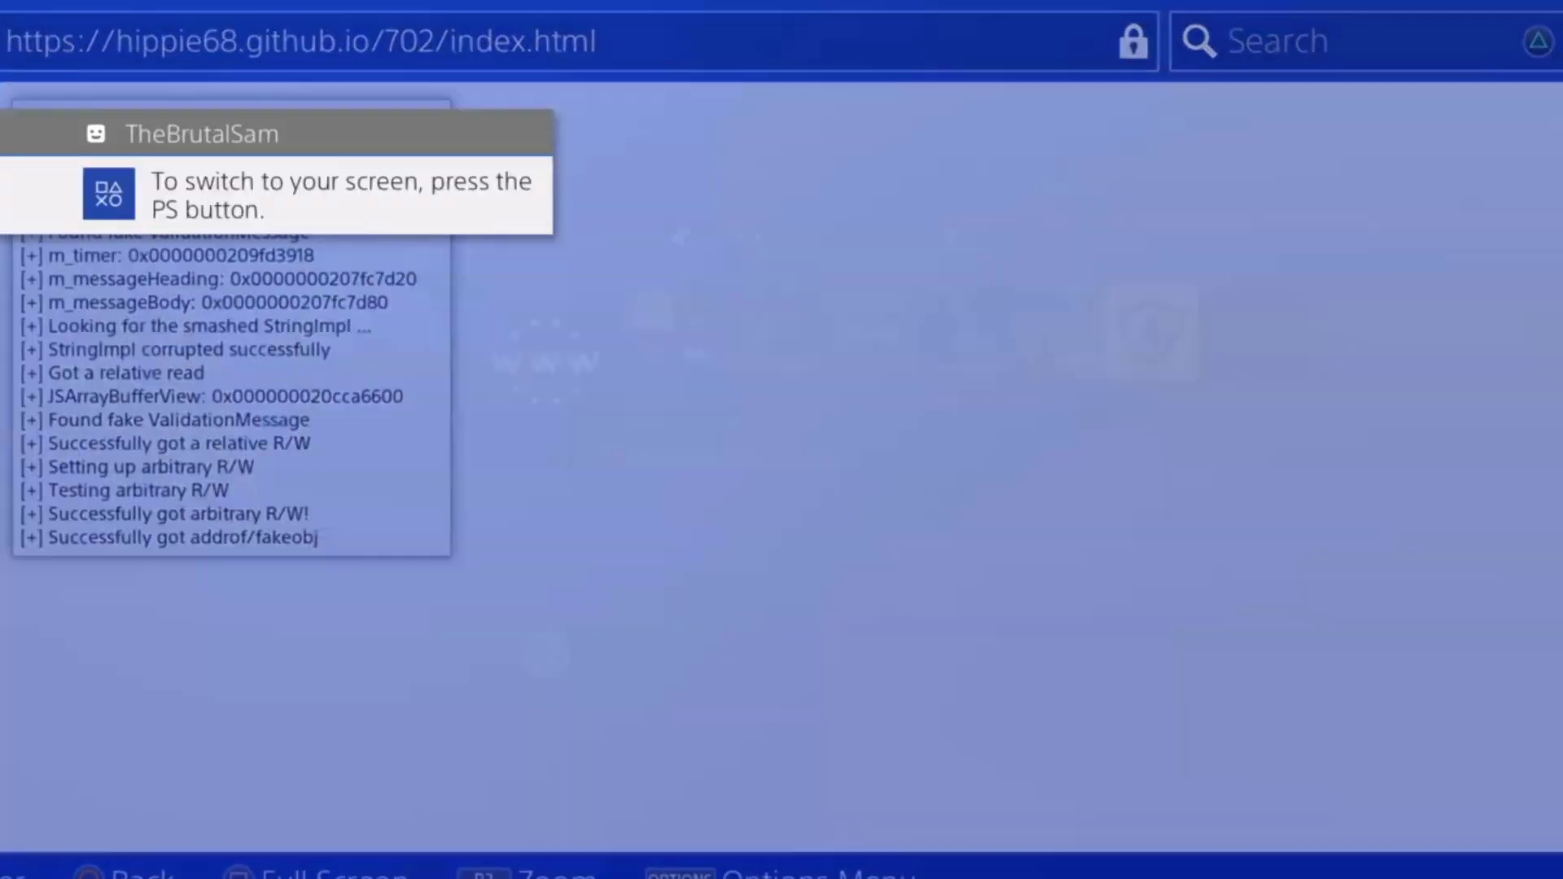
key("Right")
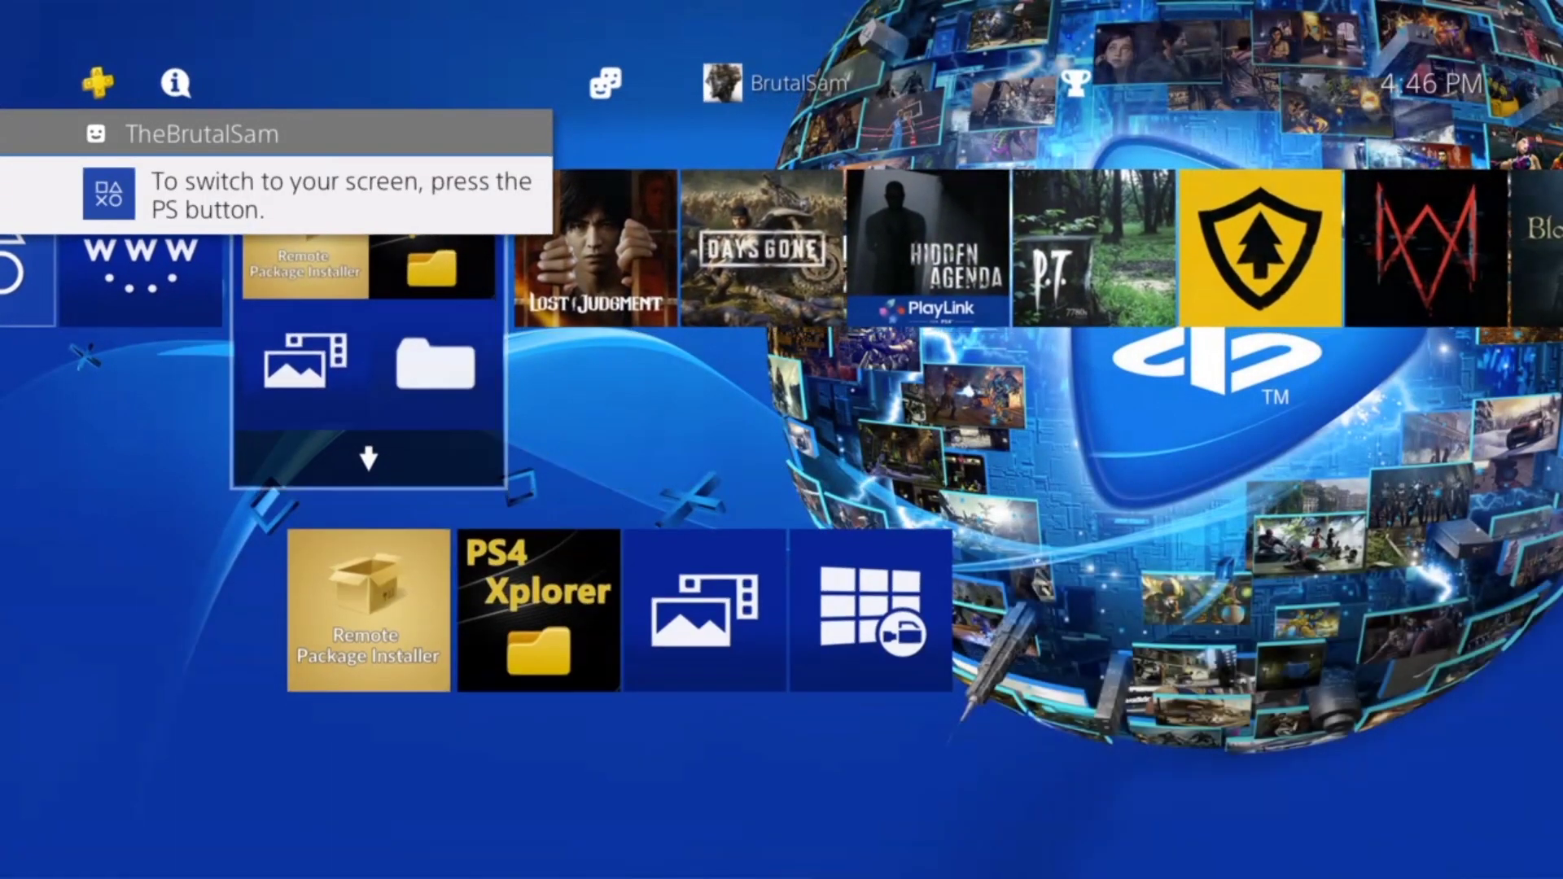
key("Return")
key("Return")
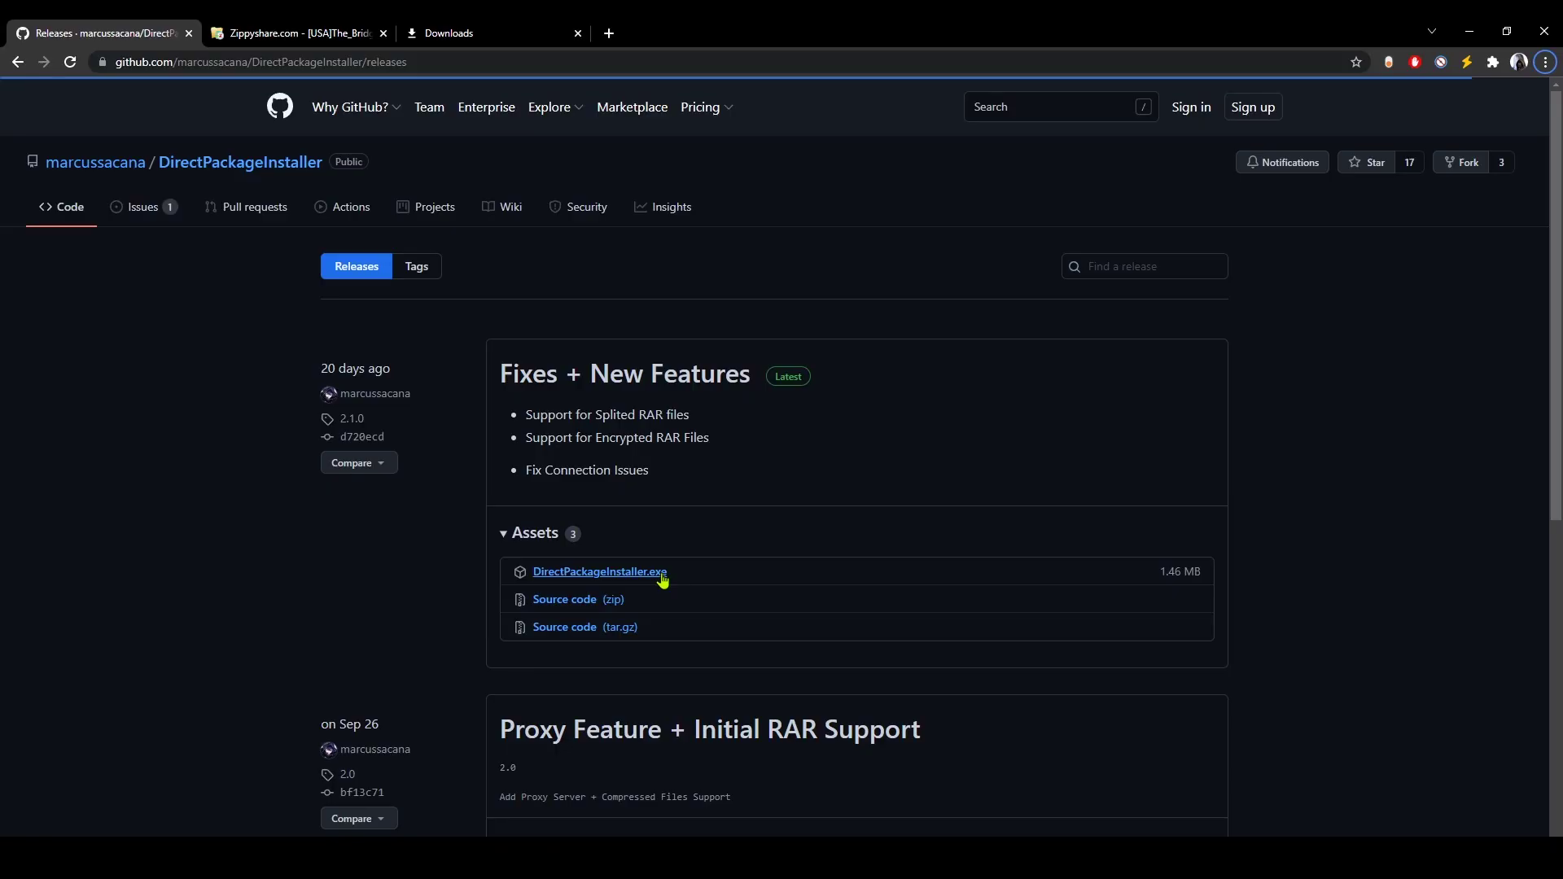
- Download and run DirectPackageInstaller.exe from GitHub, dismiss its notice, and focus the PKG URL field
left_click(663, 574)
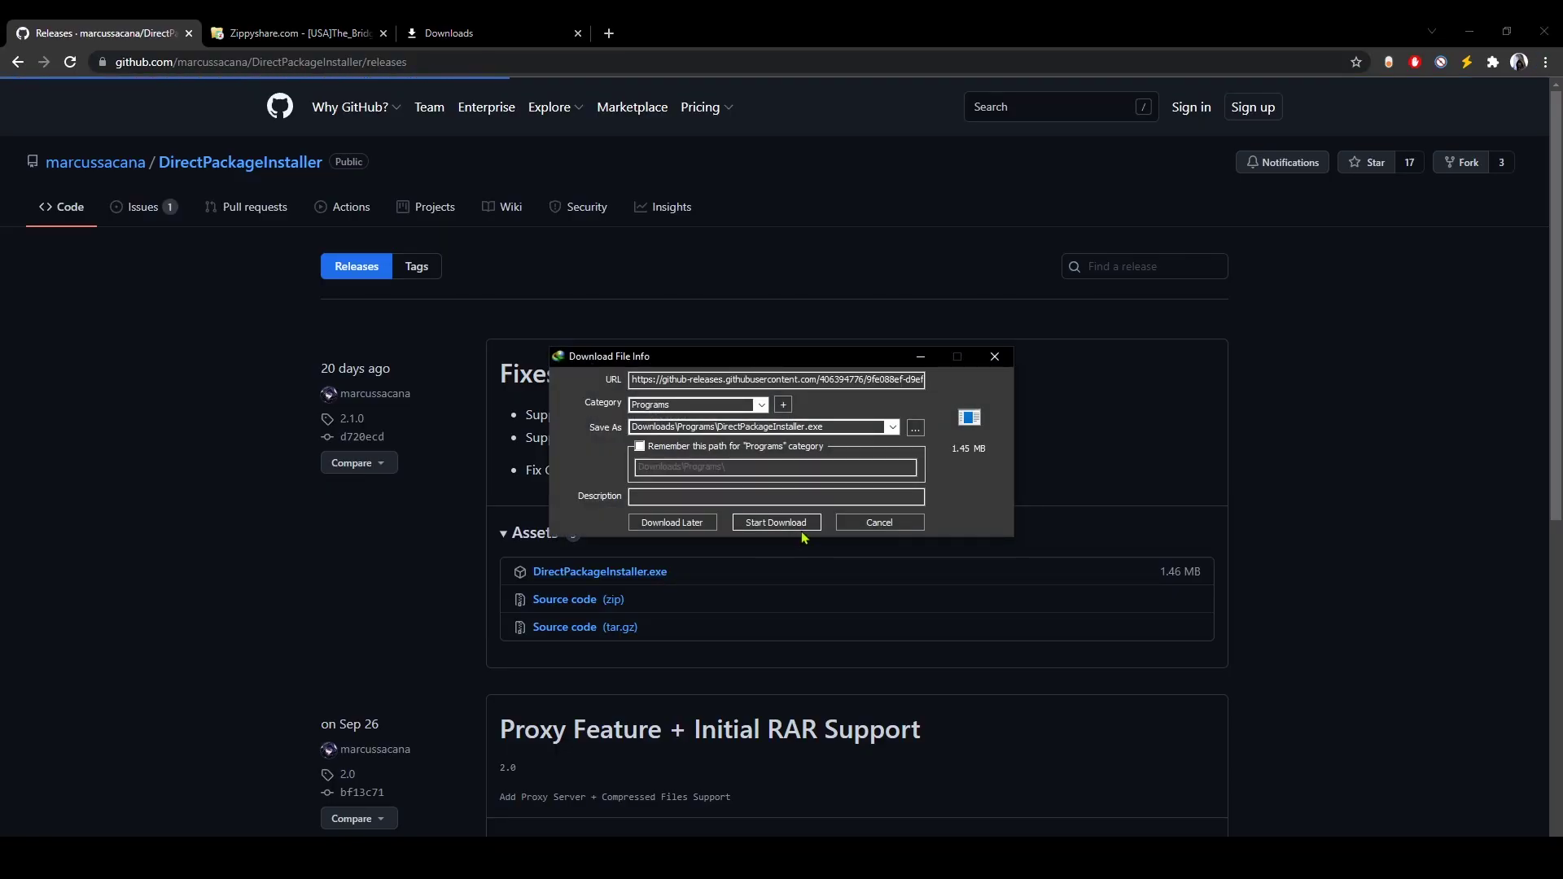
left_click(772, 524)
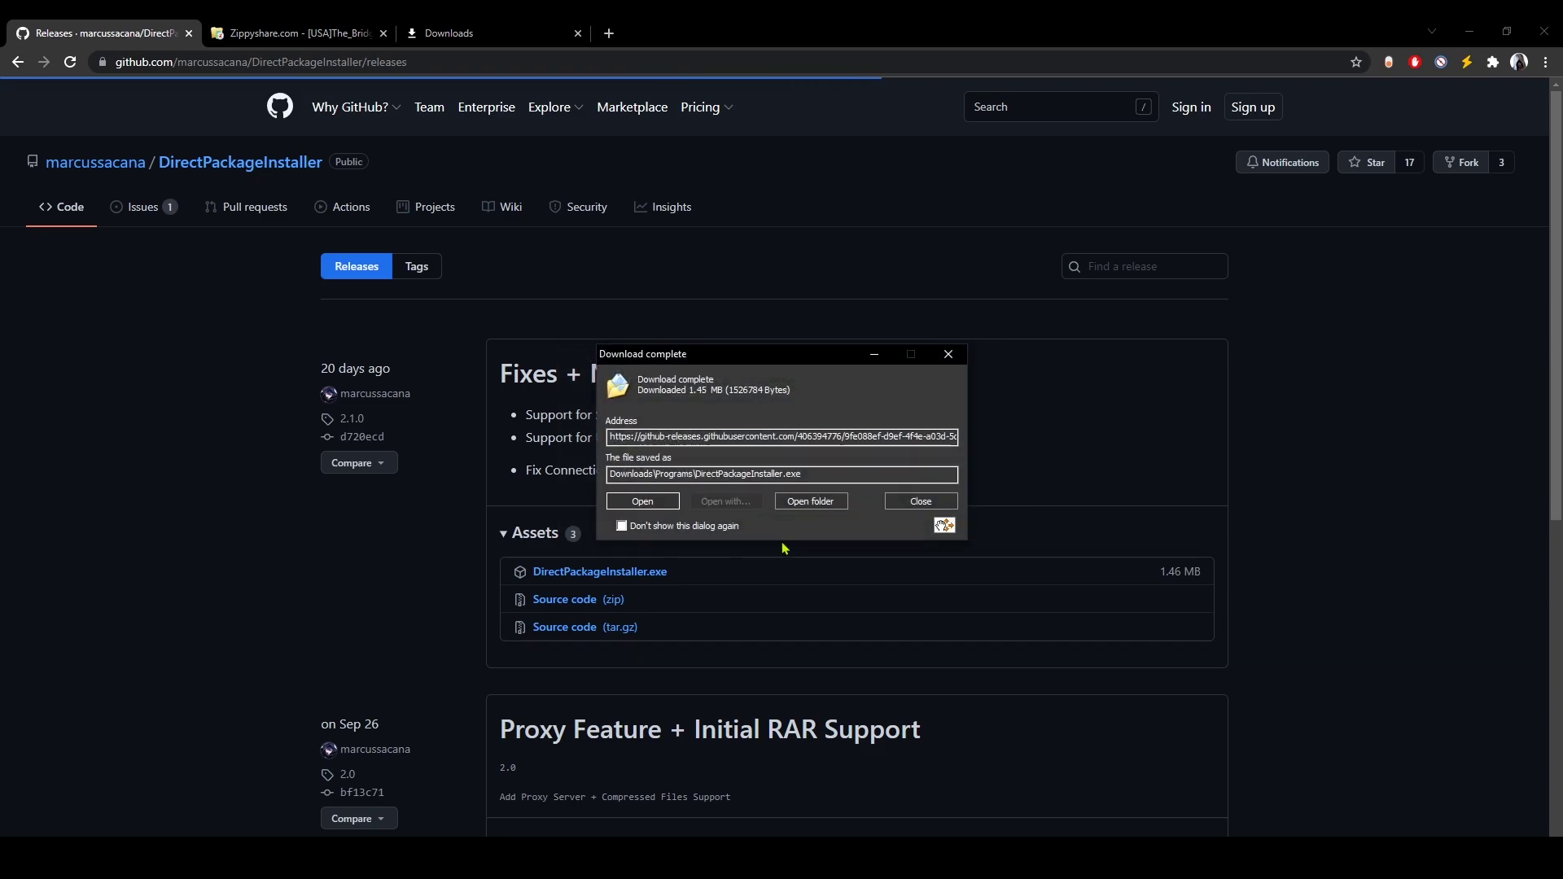
left_click(661, 501)
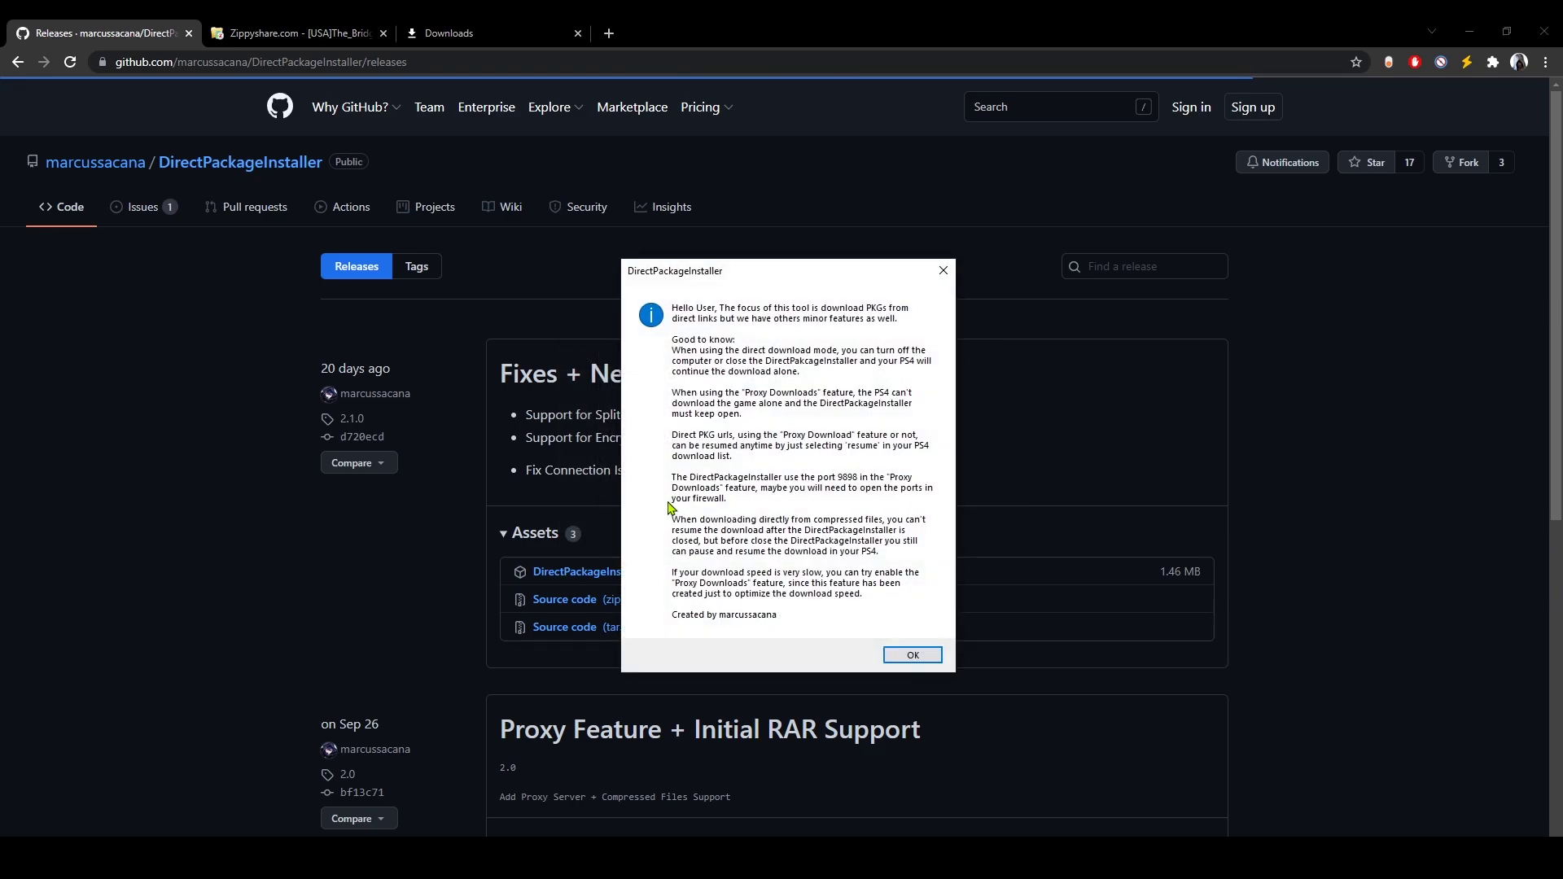
left_click(914, 657)
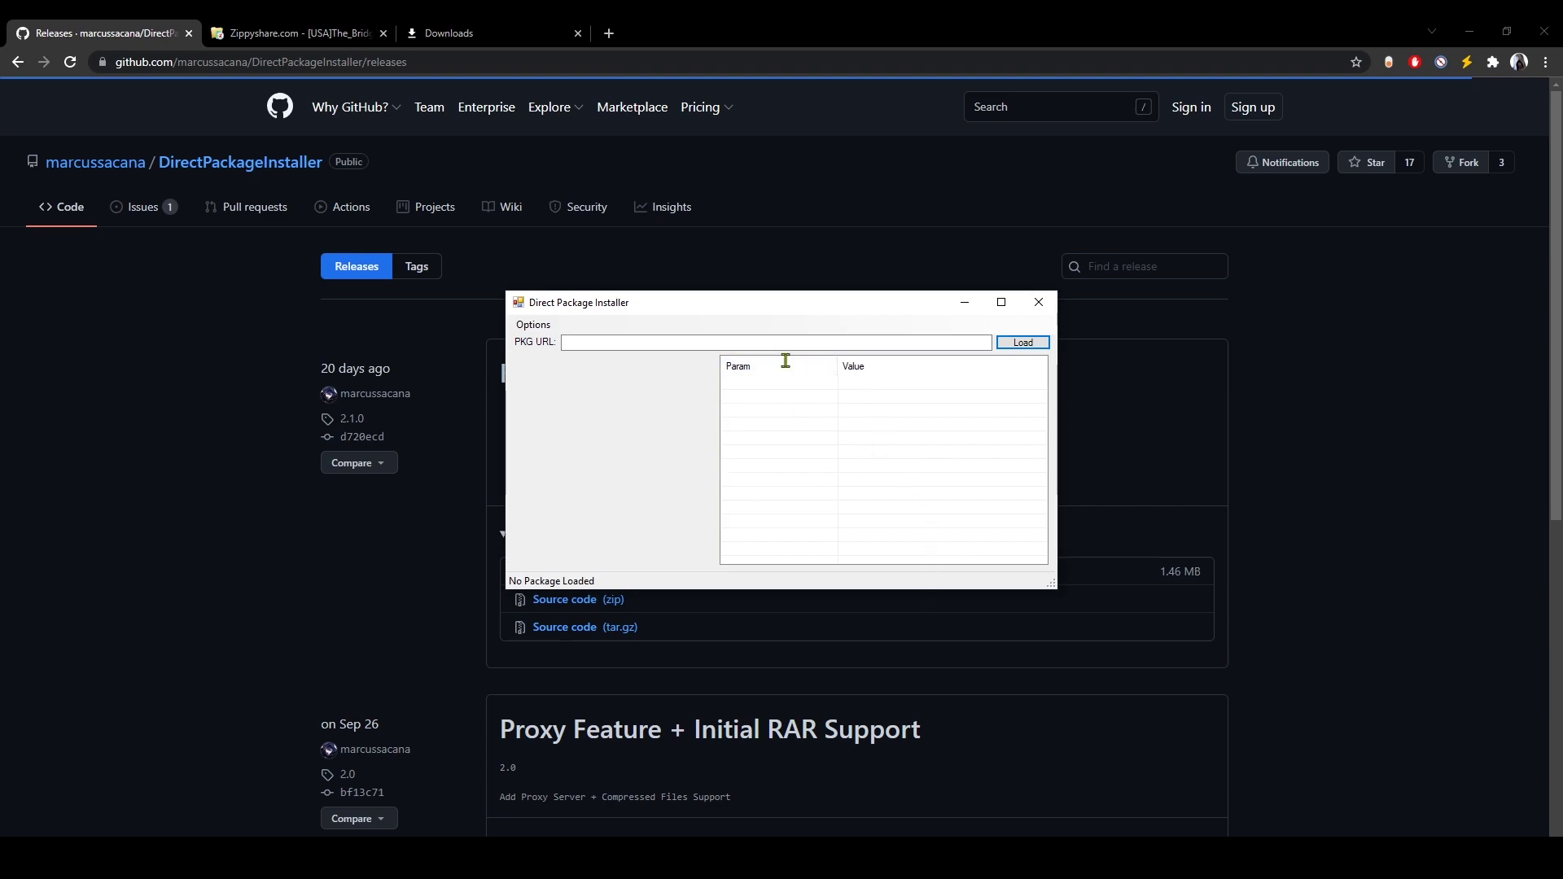
left_click(785, 343)
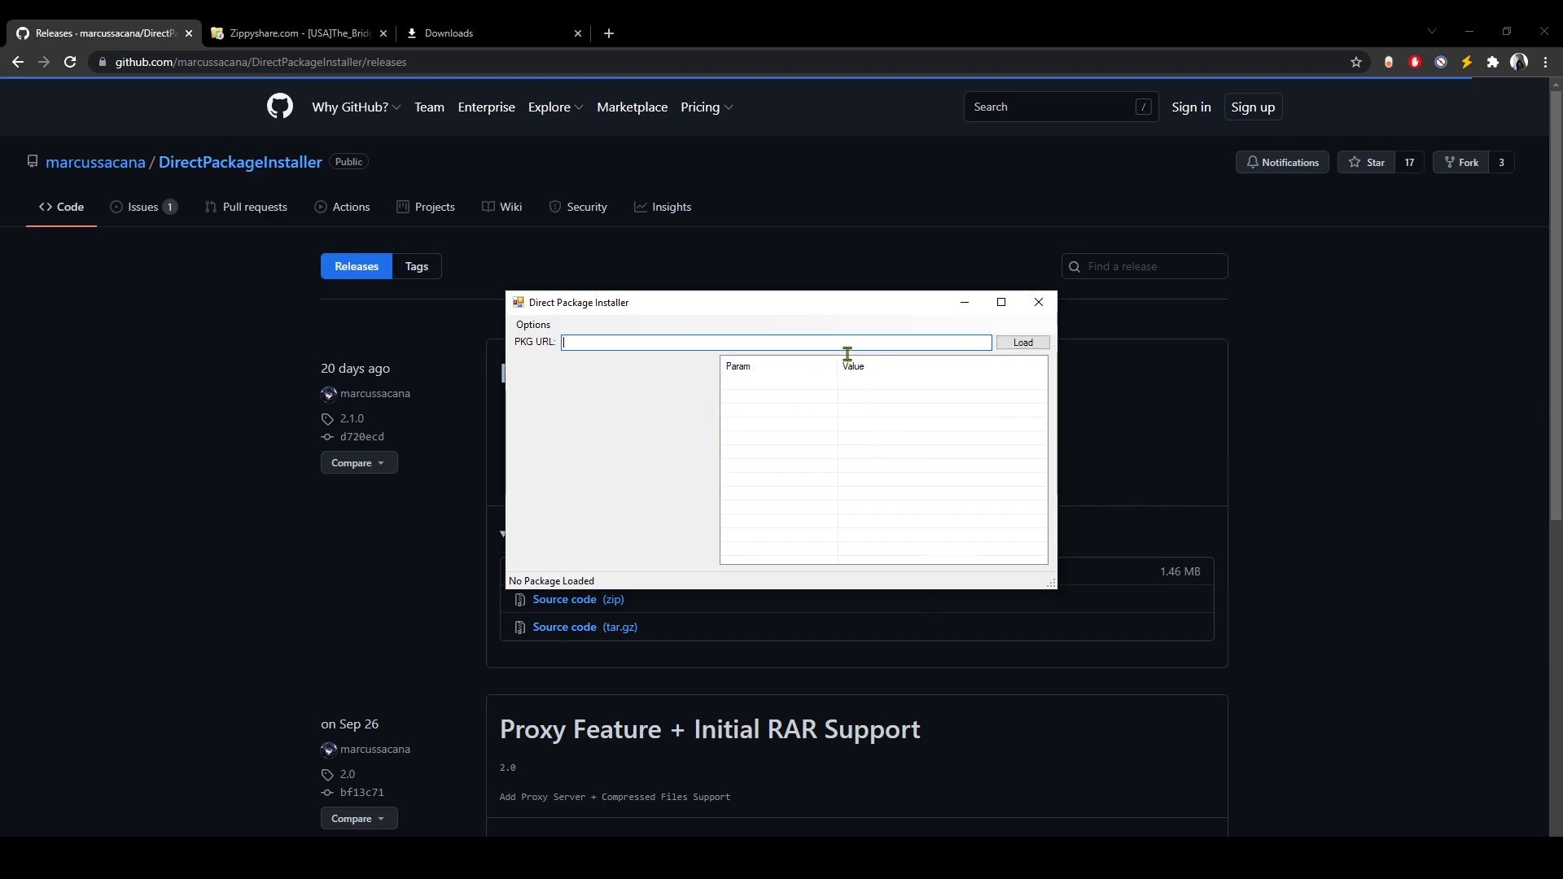
- Copy the Zippyshare link for [USA]The_Bridge_PS4-CAF.pkg from Chrome downloads, then return to GitHub
left_click(300, 34)
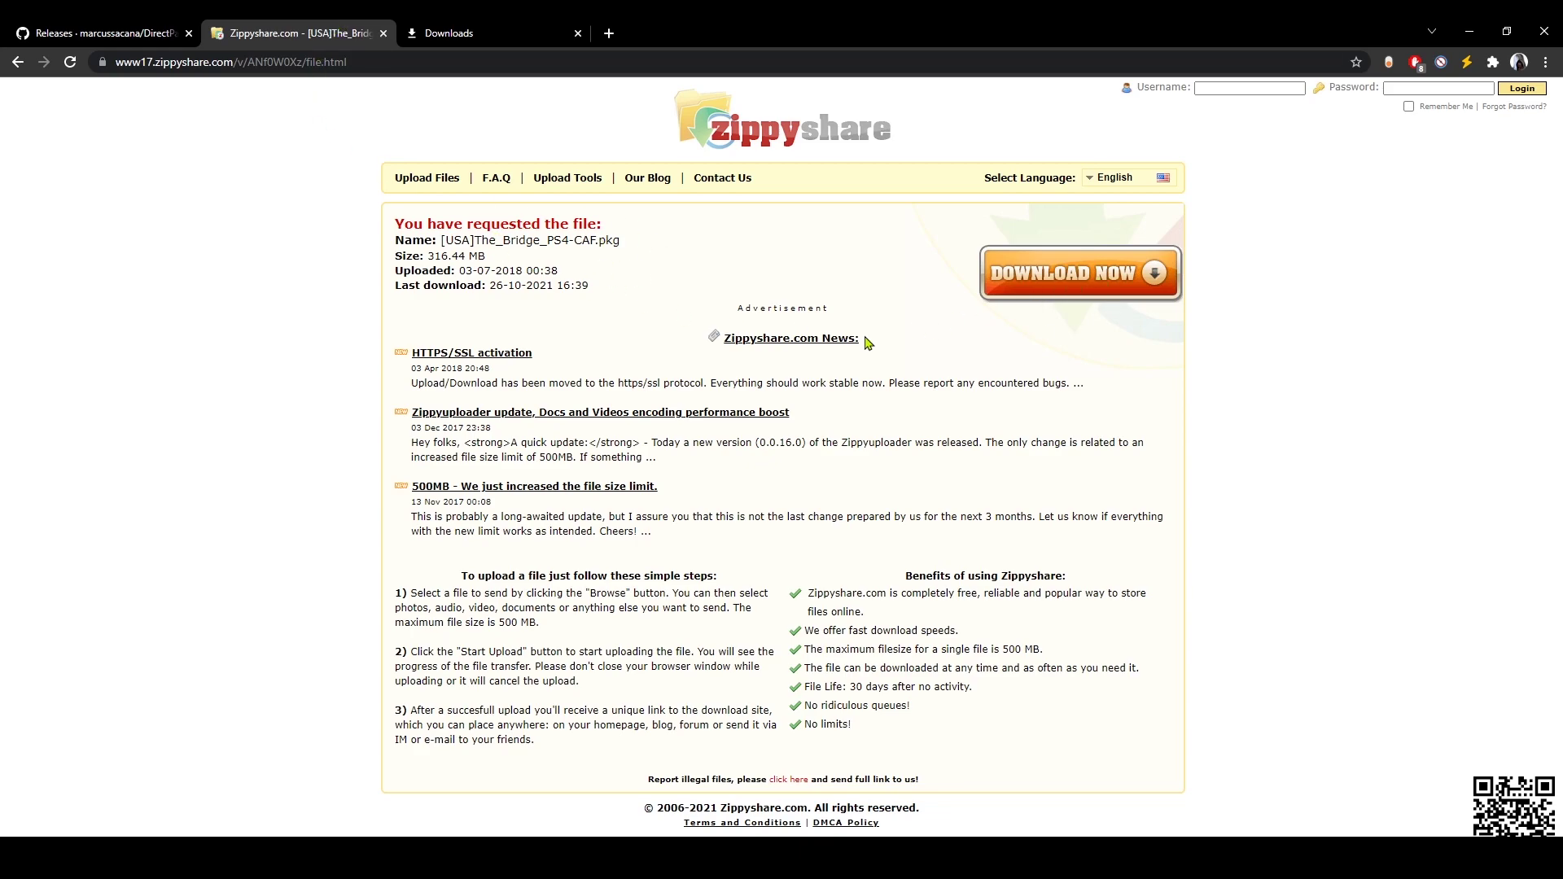
left_click(464, 34)
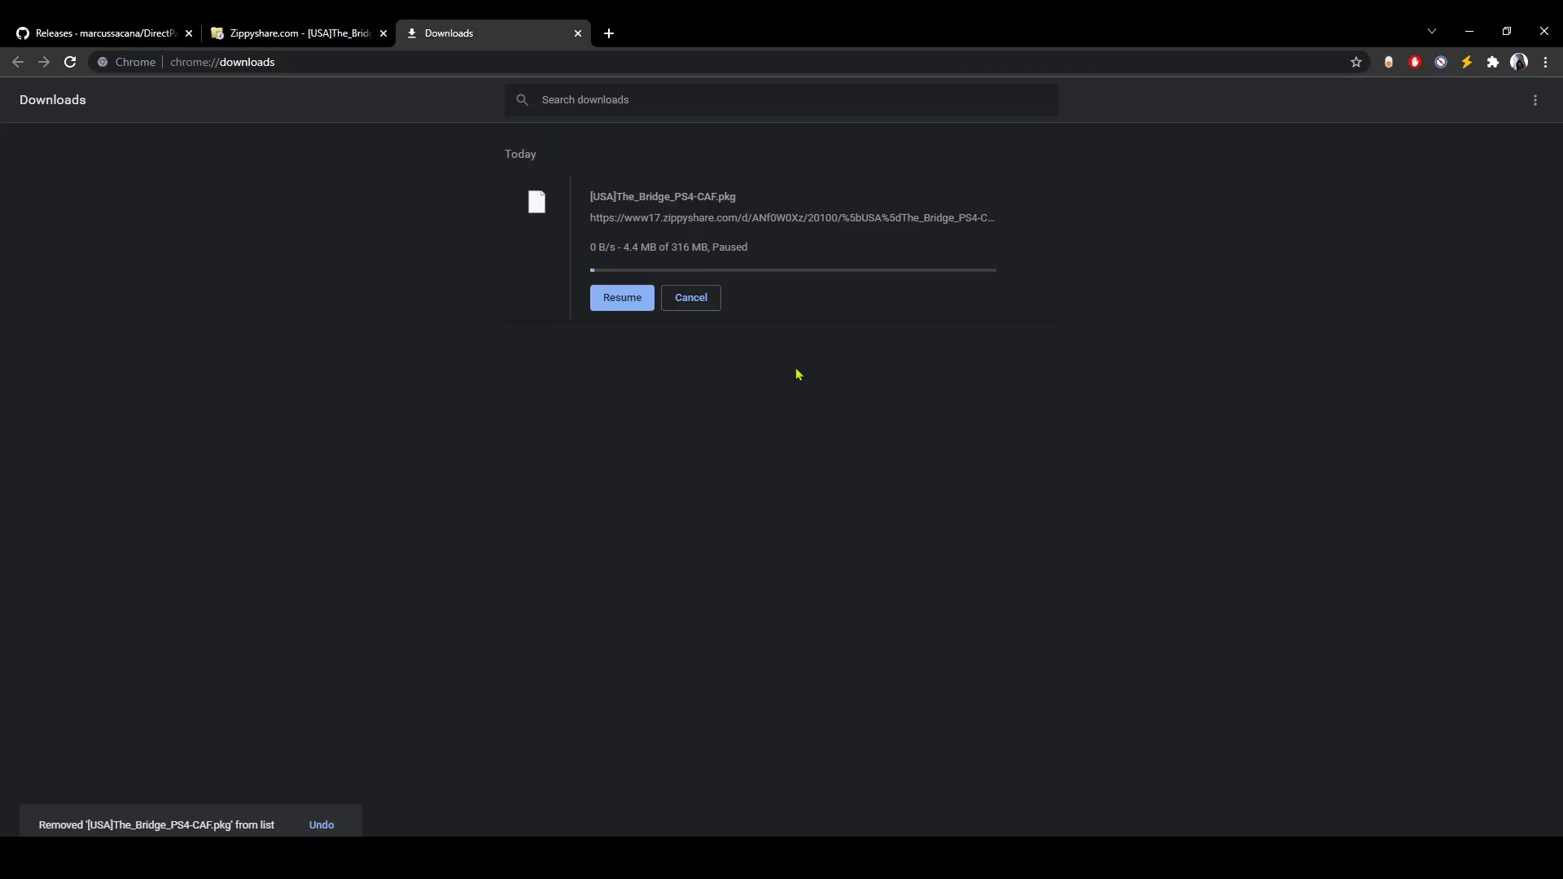
right_click(760, 223)
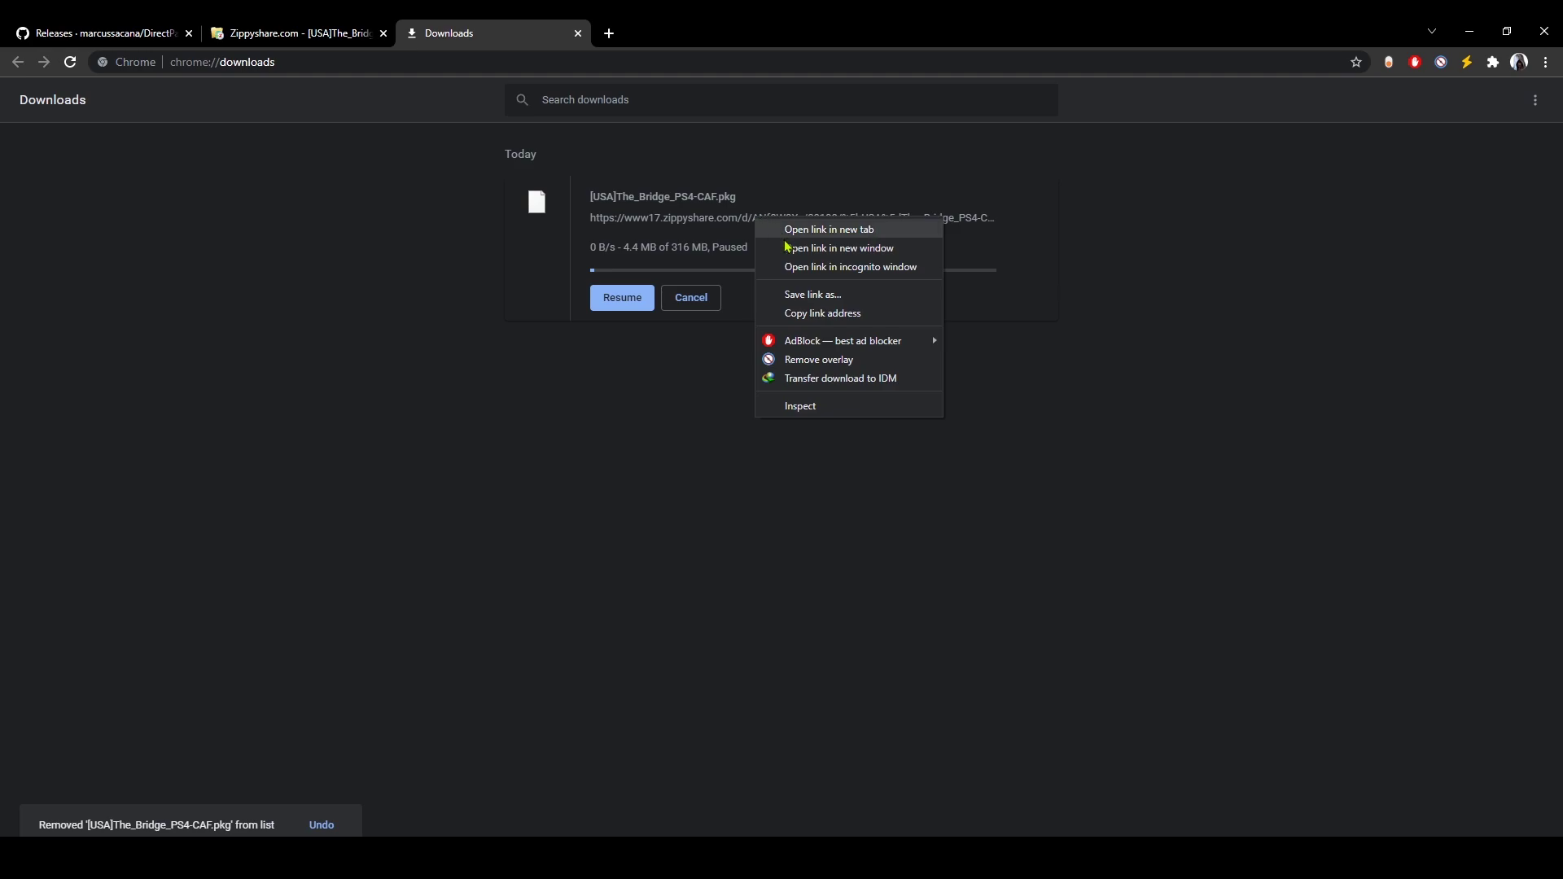
left_click(826, 314)
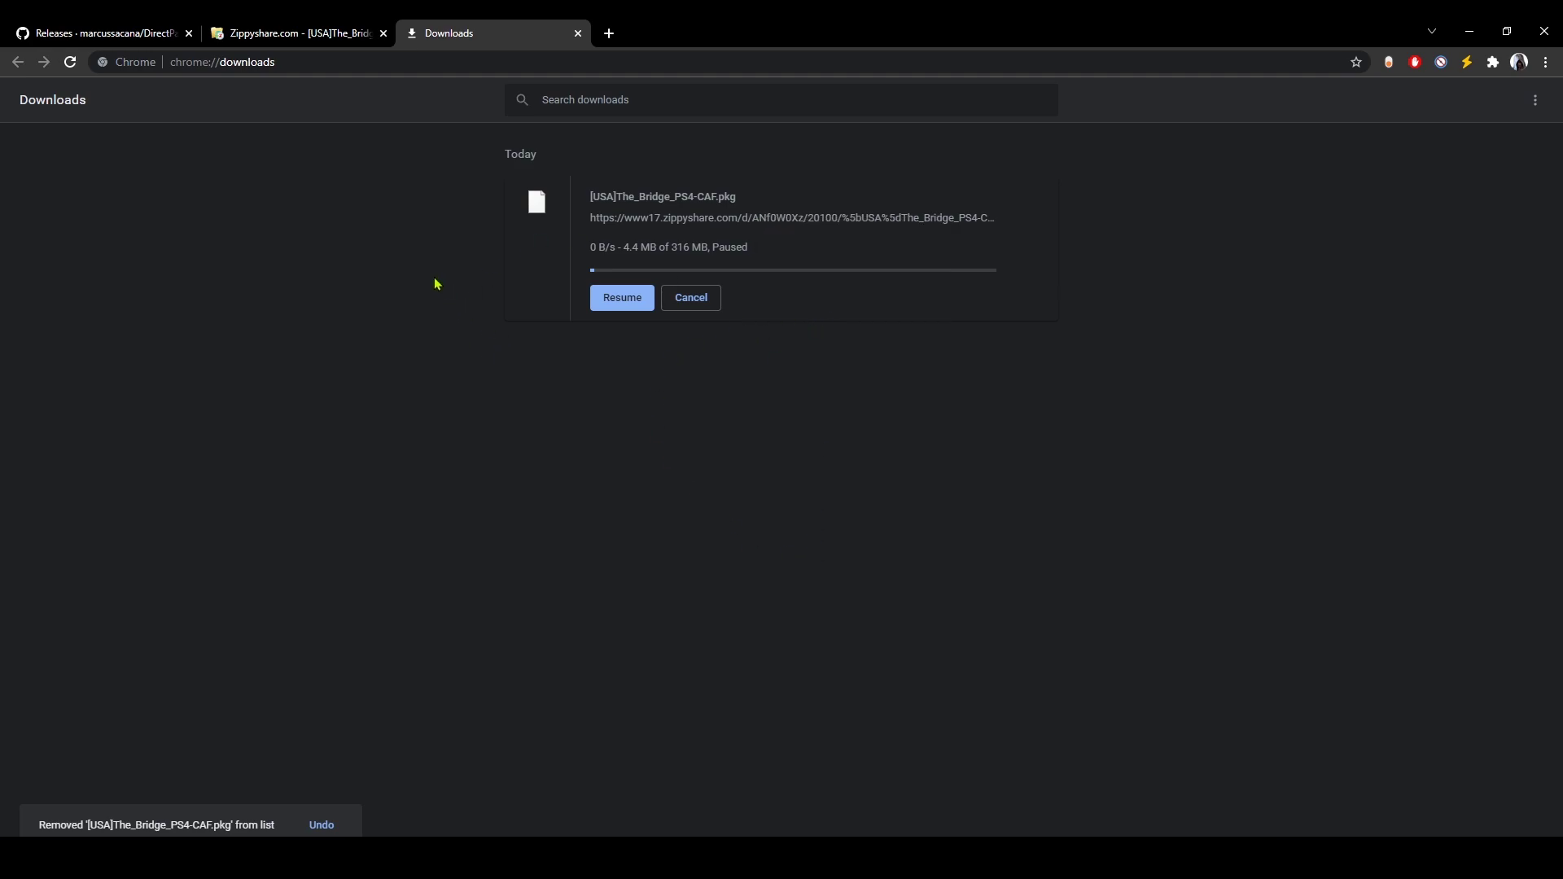
left_click(300, 33)
left_click(111, 33)
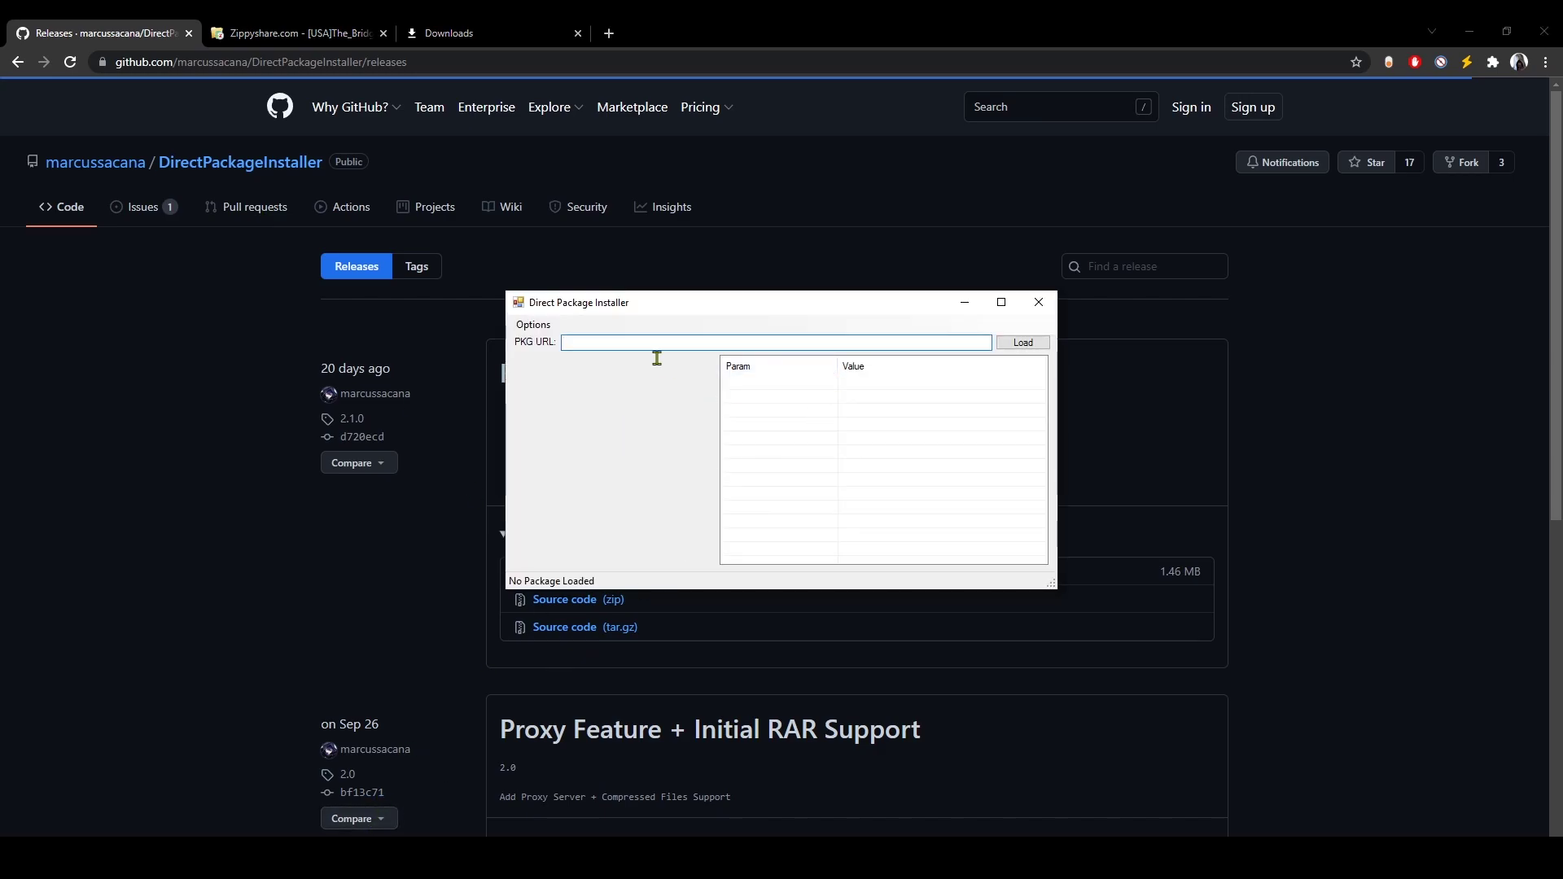
- Paste the Zippyshare link as the PKG URL, load The Bridge's details, and install it to the PS4
right_click(621, 354)
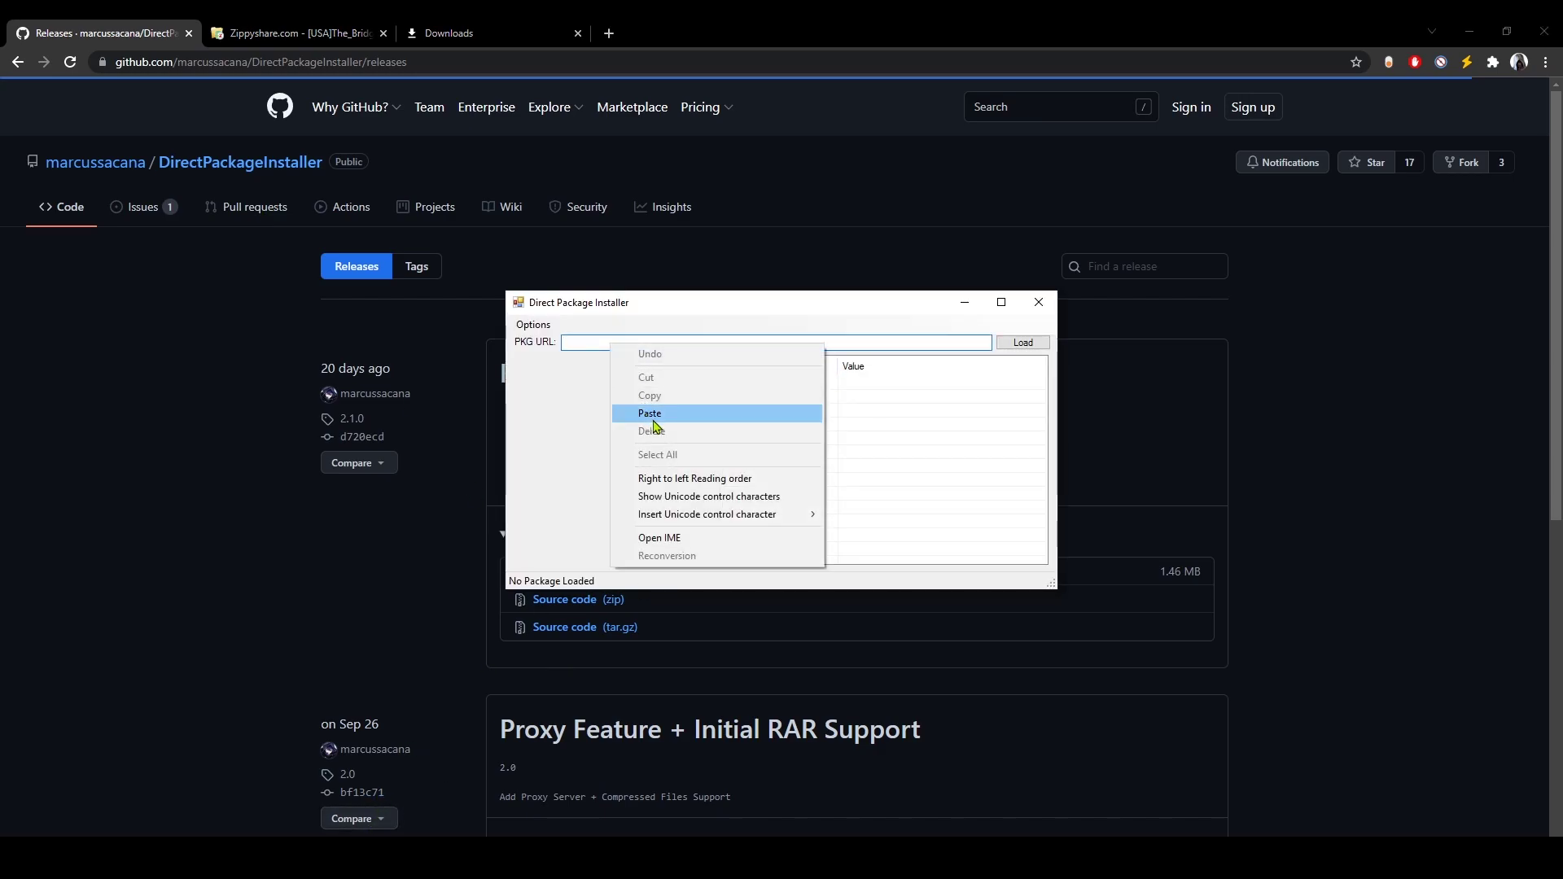
left_click(653, 427)
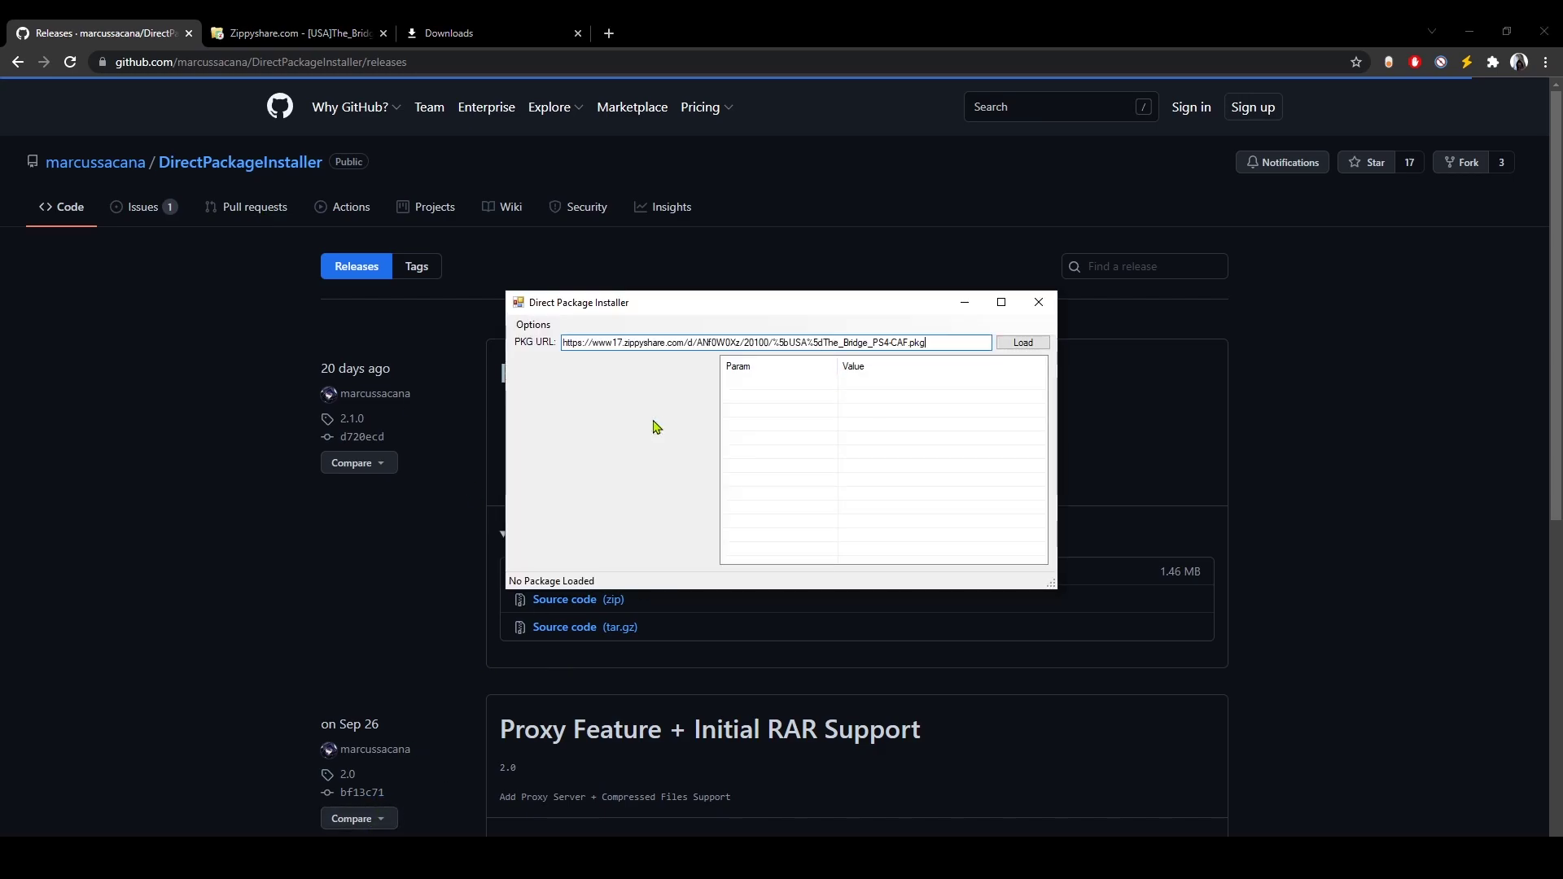
left_click(1024, 343)
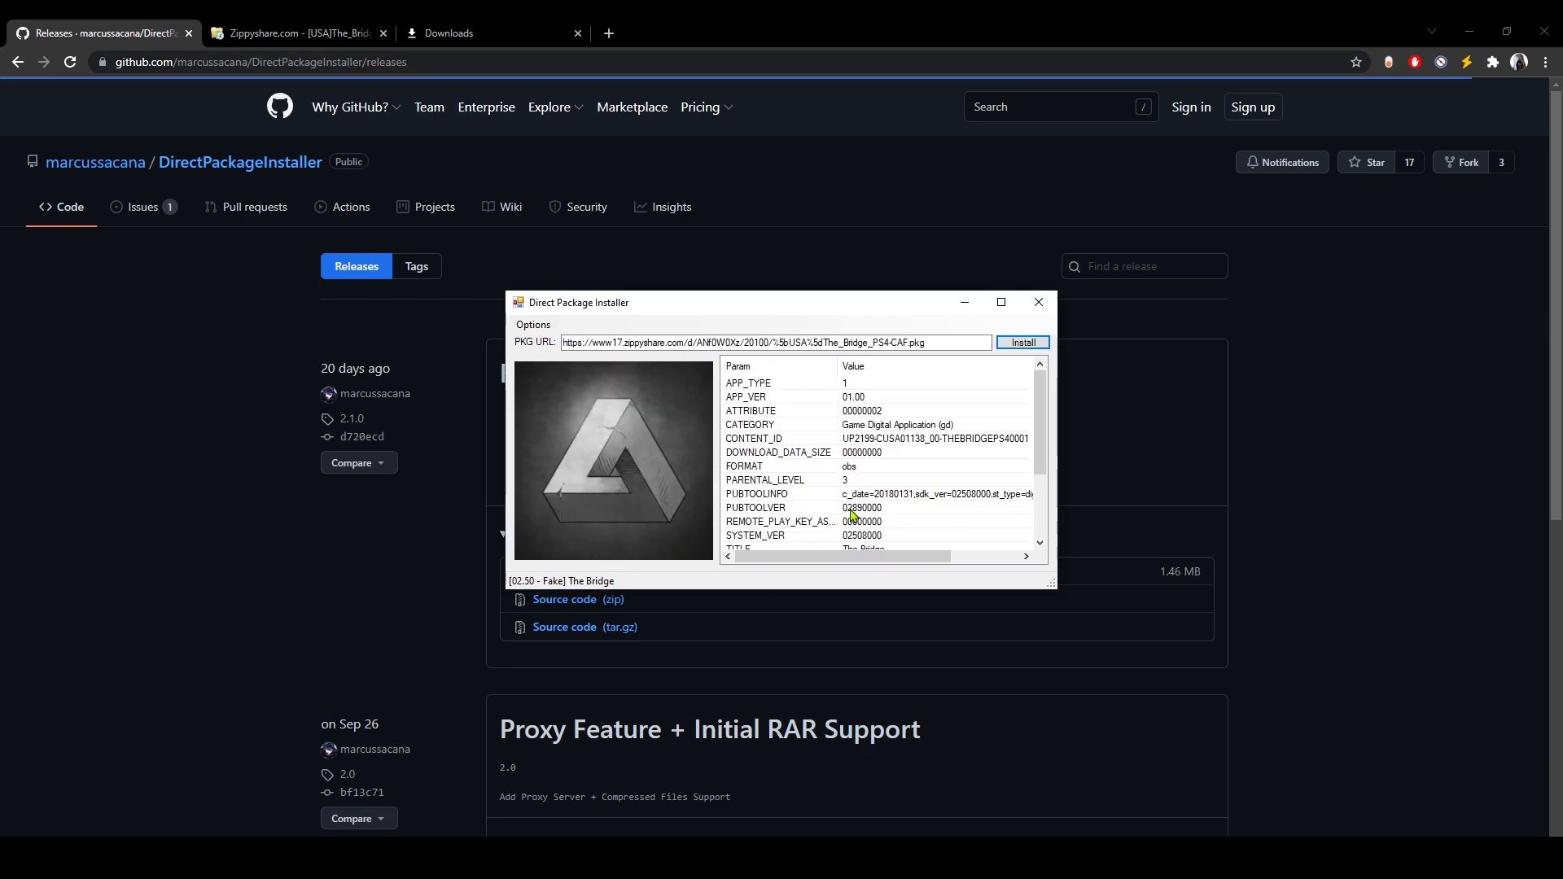
scroll(1035, 412, "down", 3)
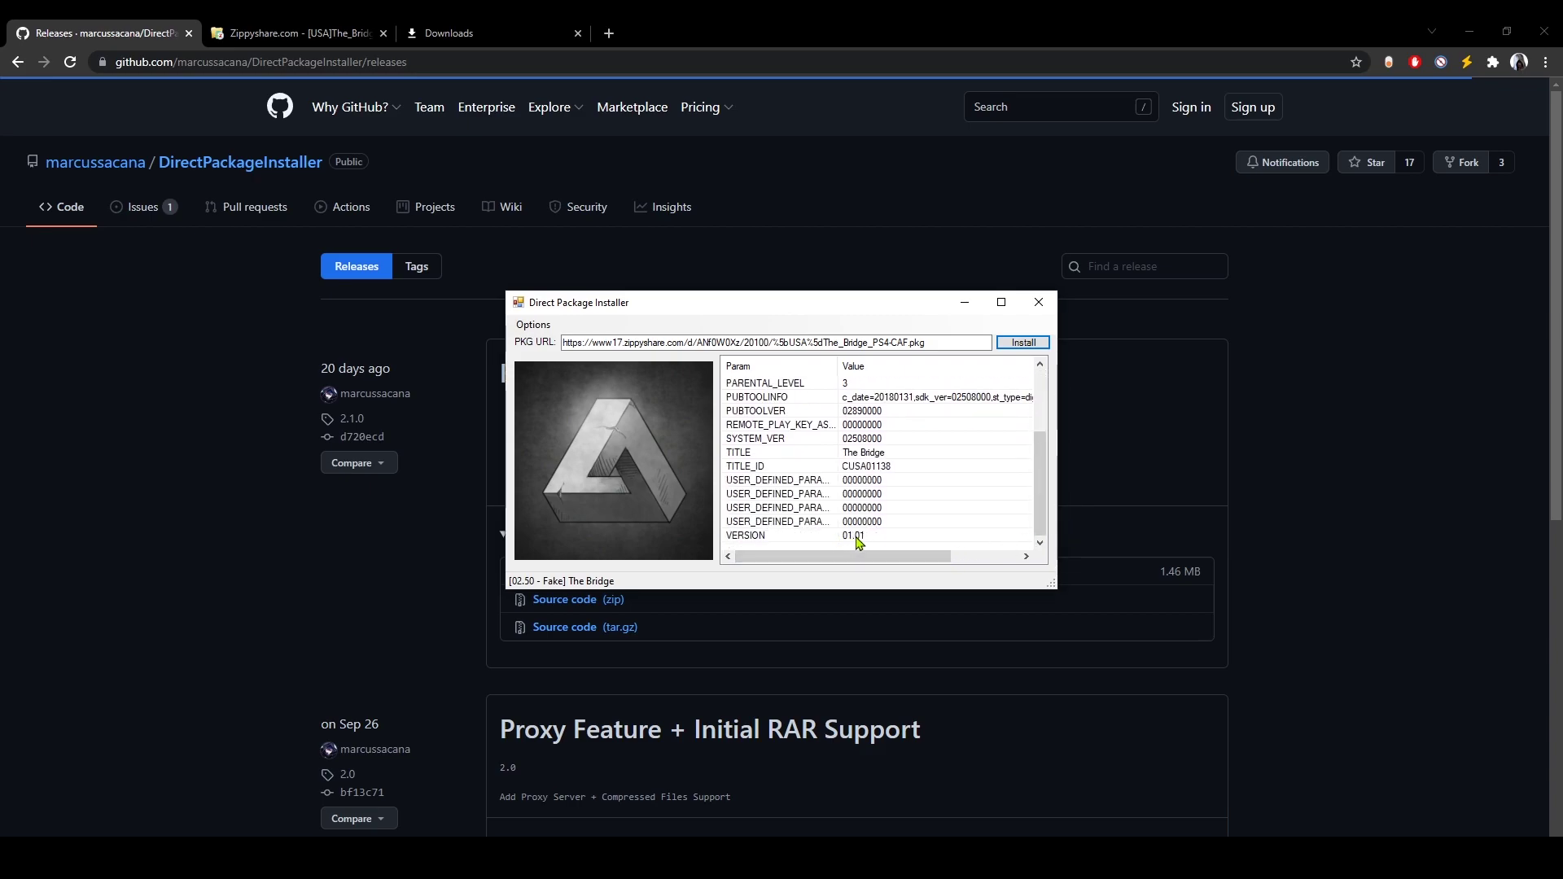
left_click_drag(1042, 528, 1038, 454)
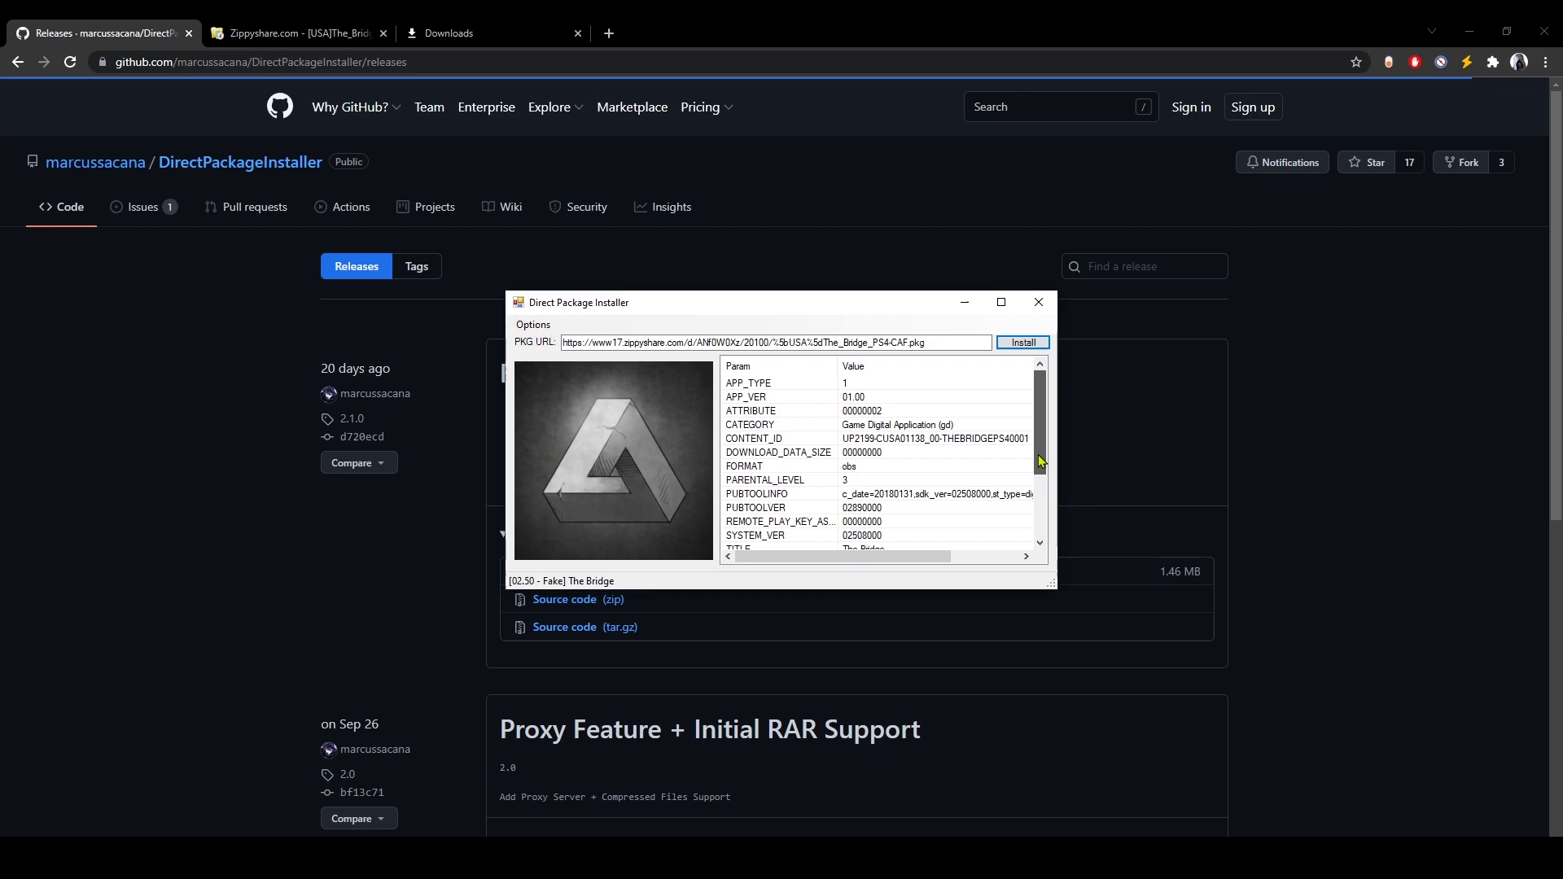
left_click(1026, 346)
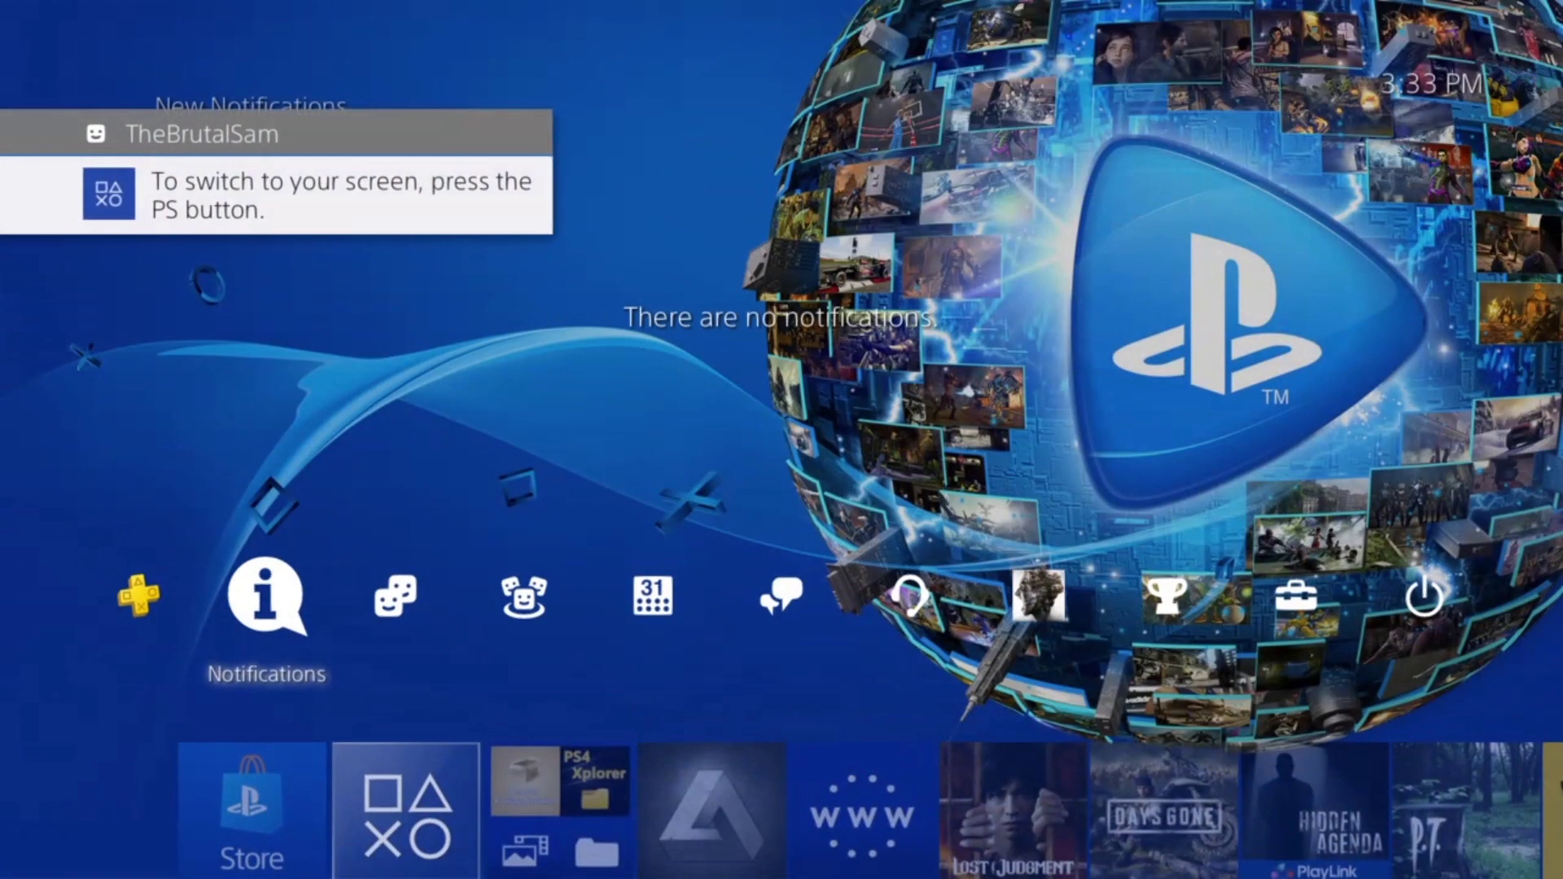
- Check The Bridge's progress in the PS4 notifications' Downloads list
key("Return")
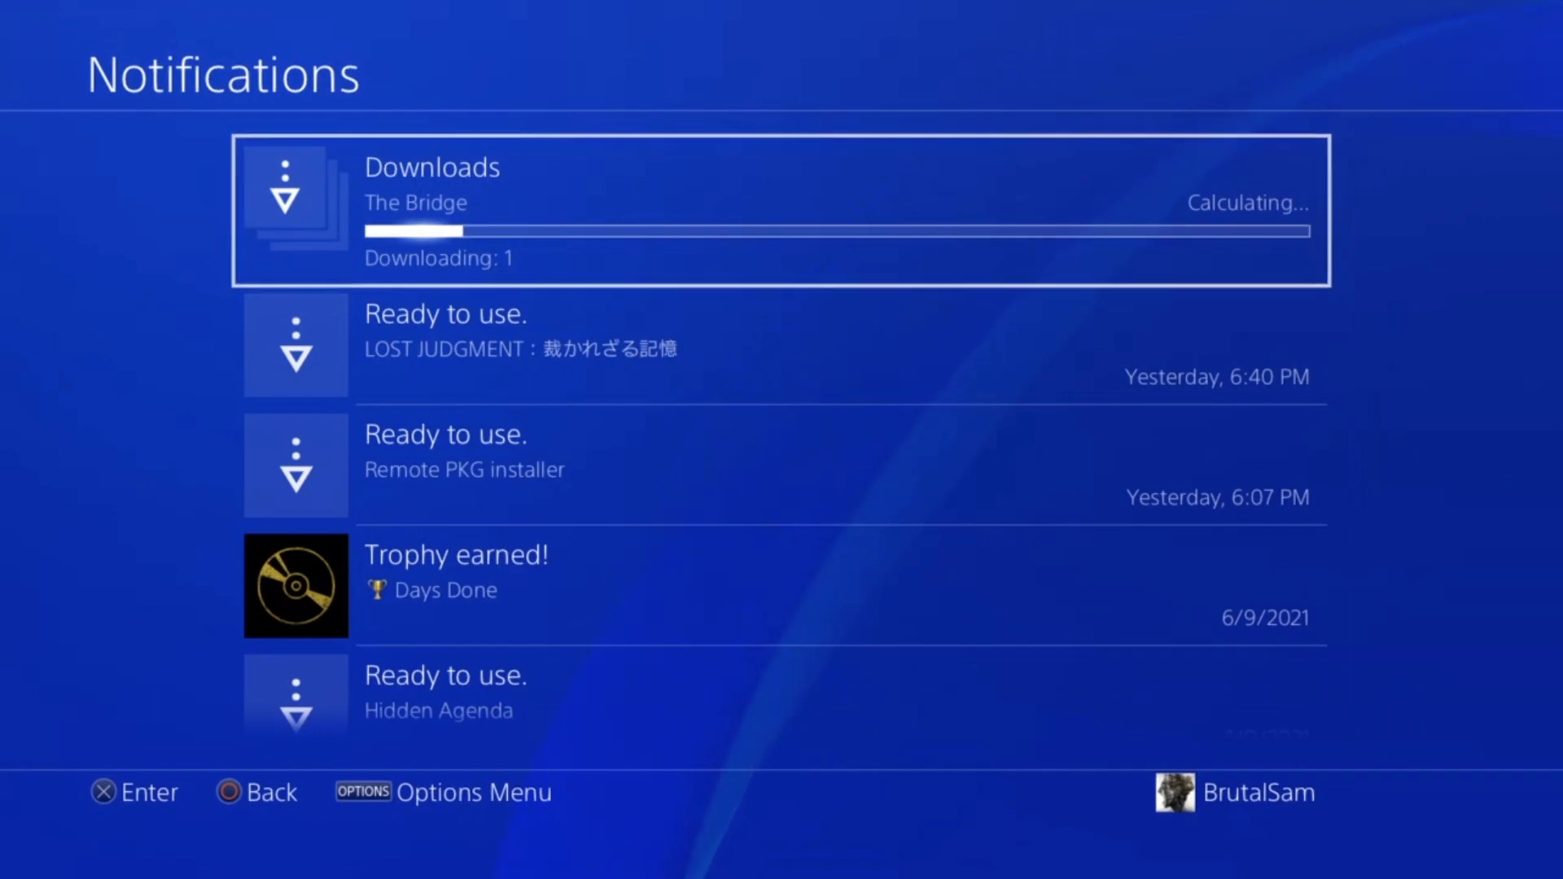
key("Return")
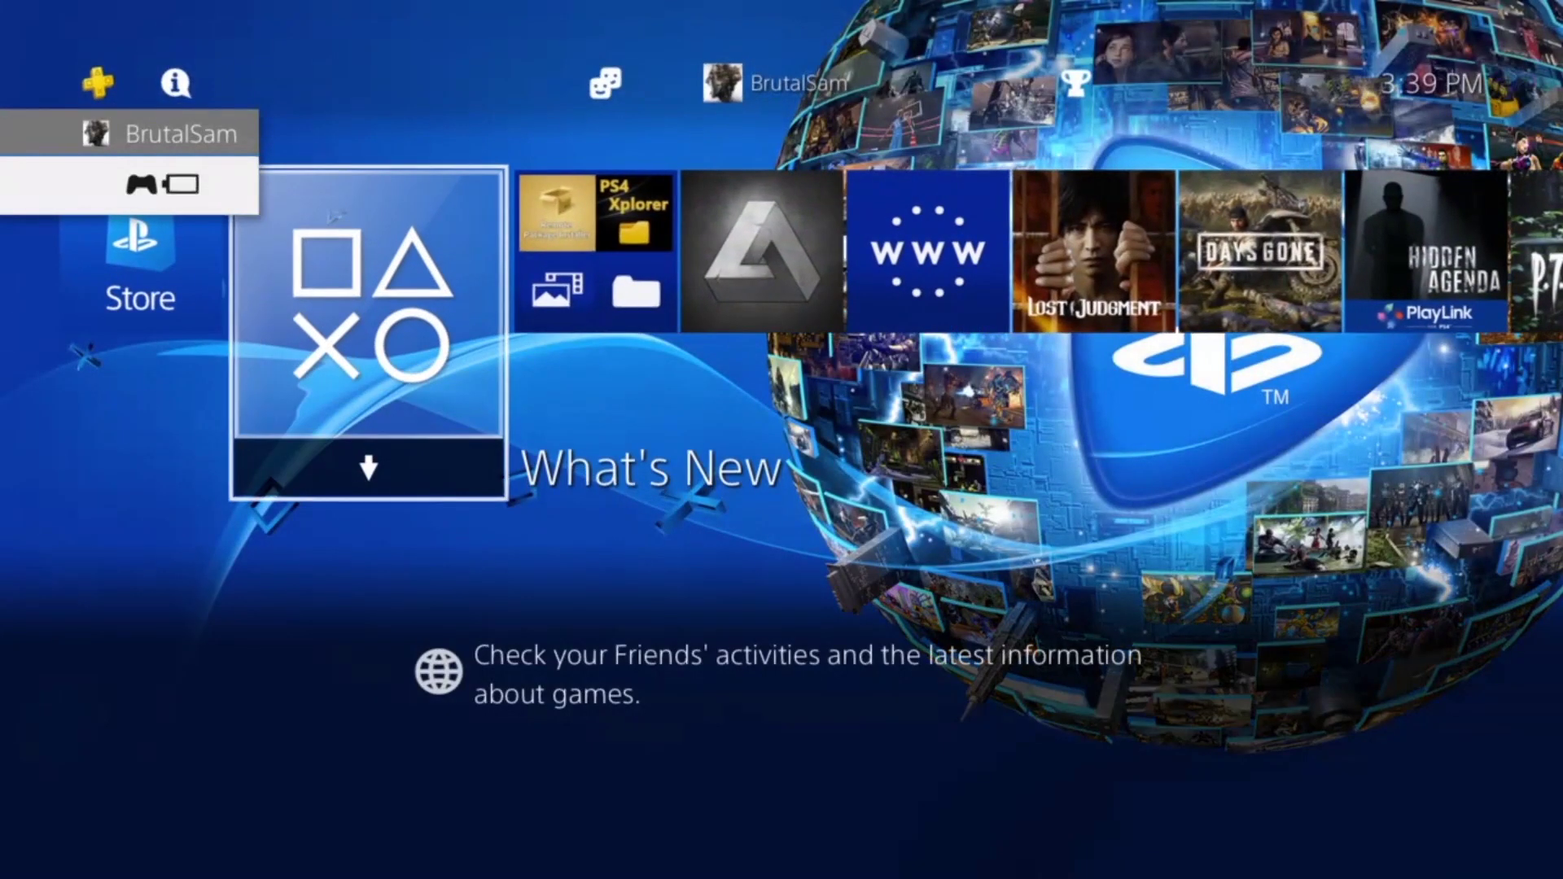
- Select The Bridge tile on the PS4 home screen and start the game
key("Right")
key("Right")
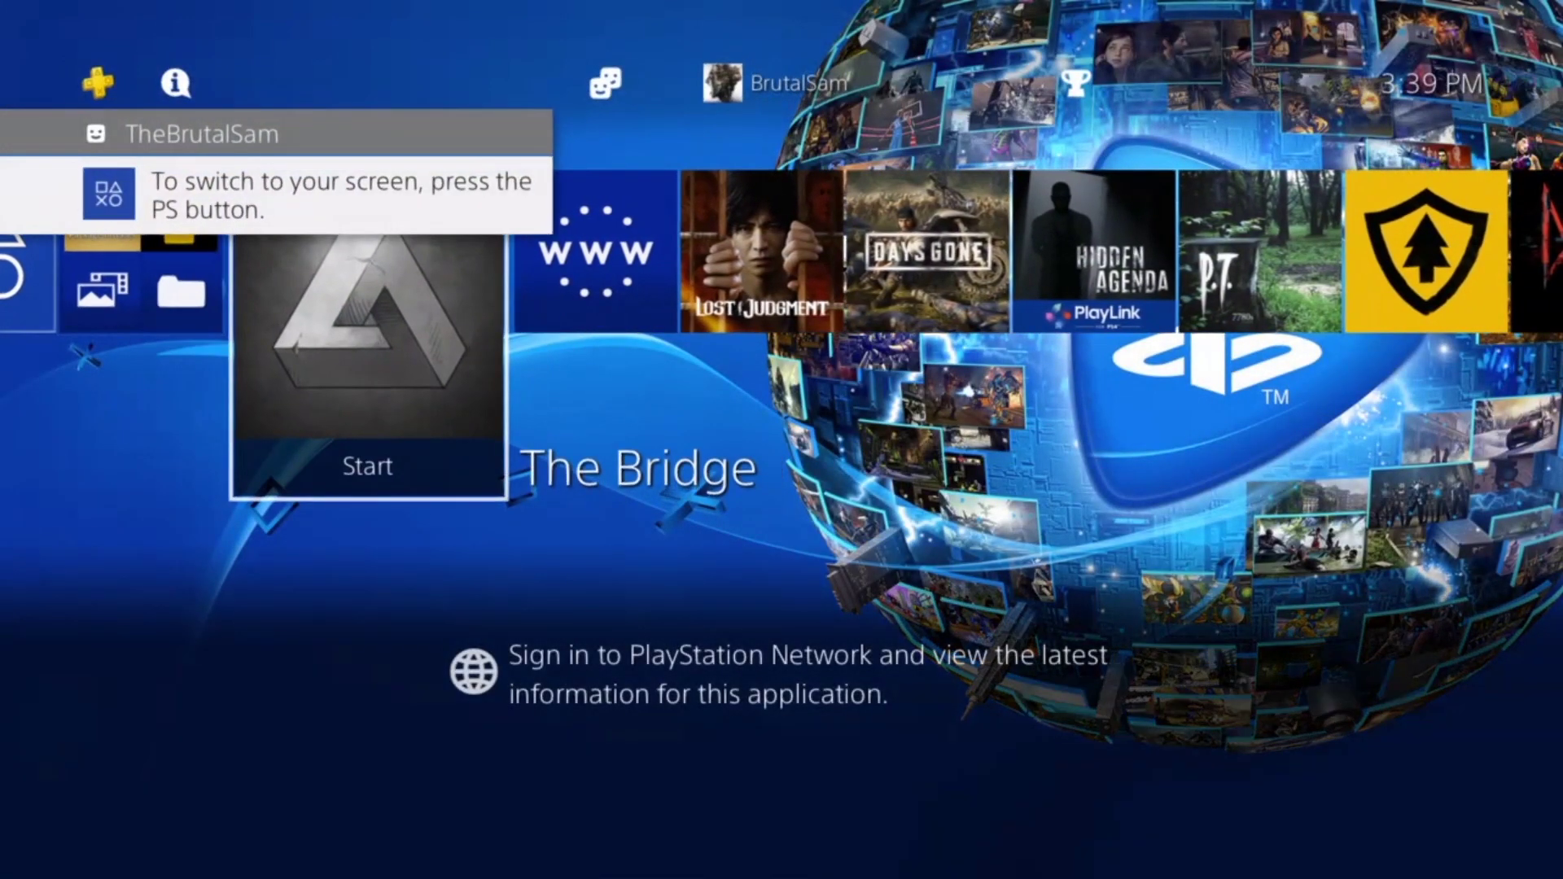
key("Return")
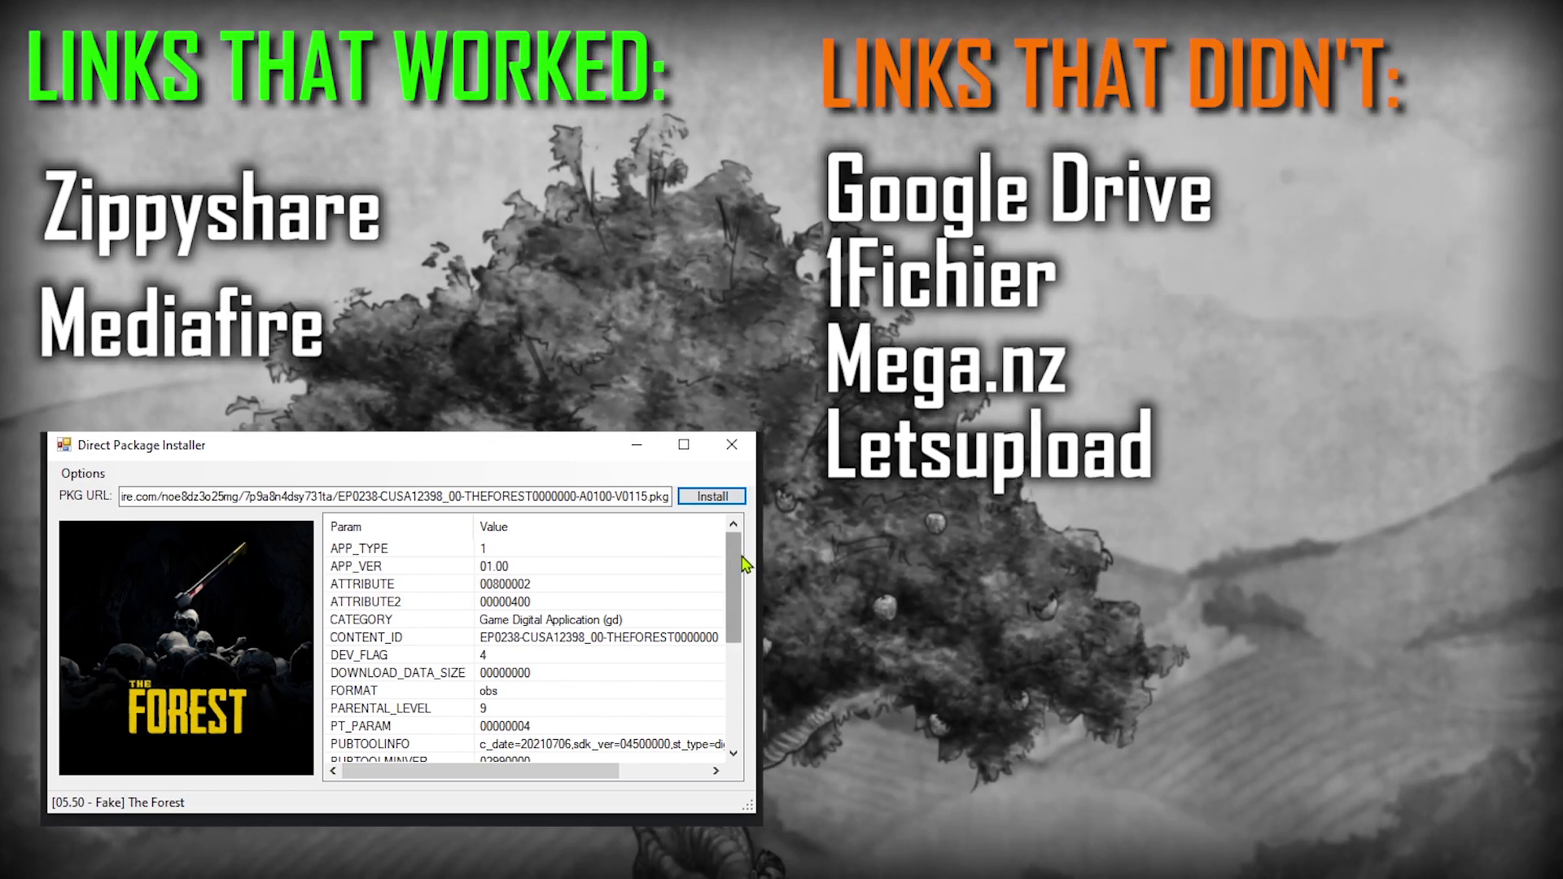
scroll(742, 563, "down", 2)
scroll(684, 636, "down", 2)
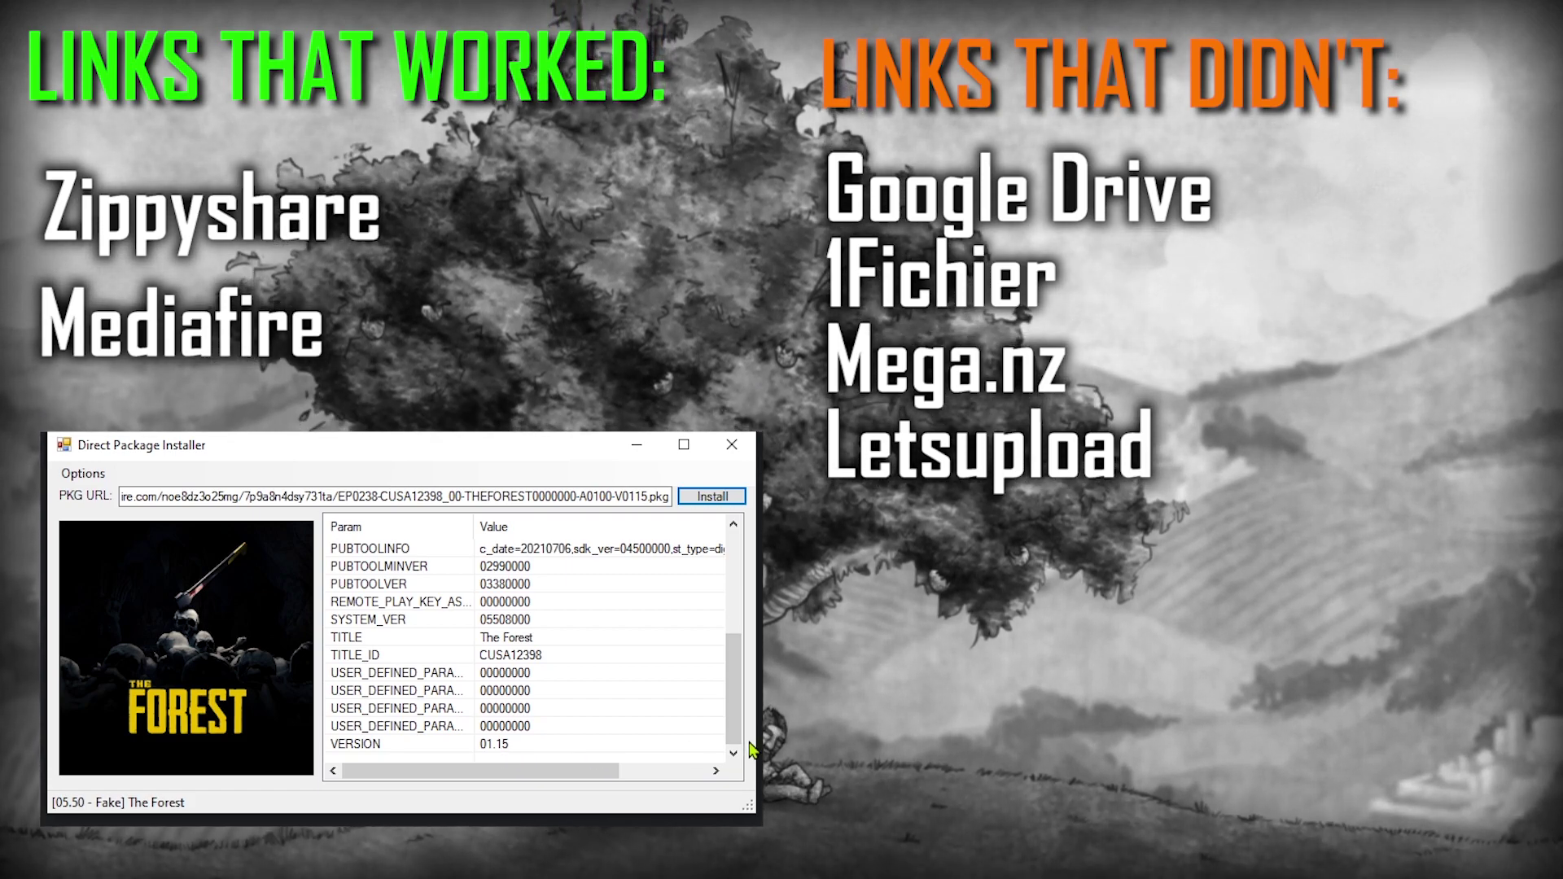
scroll(733, 743, "up", 4)
scroll(733, 743, "up", 1)
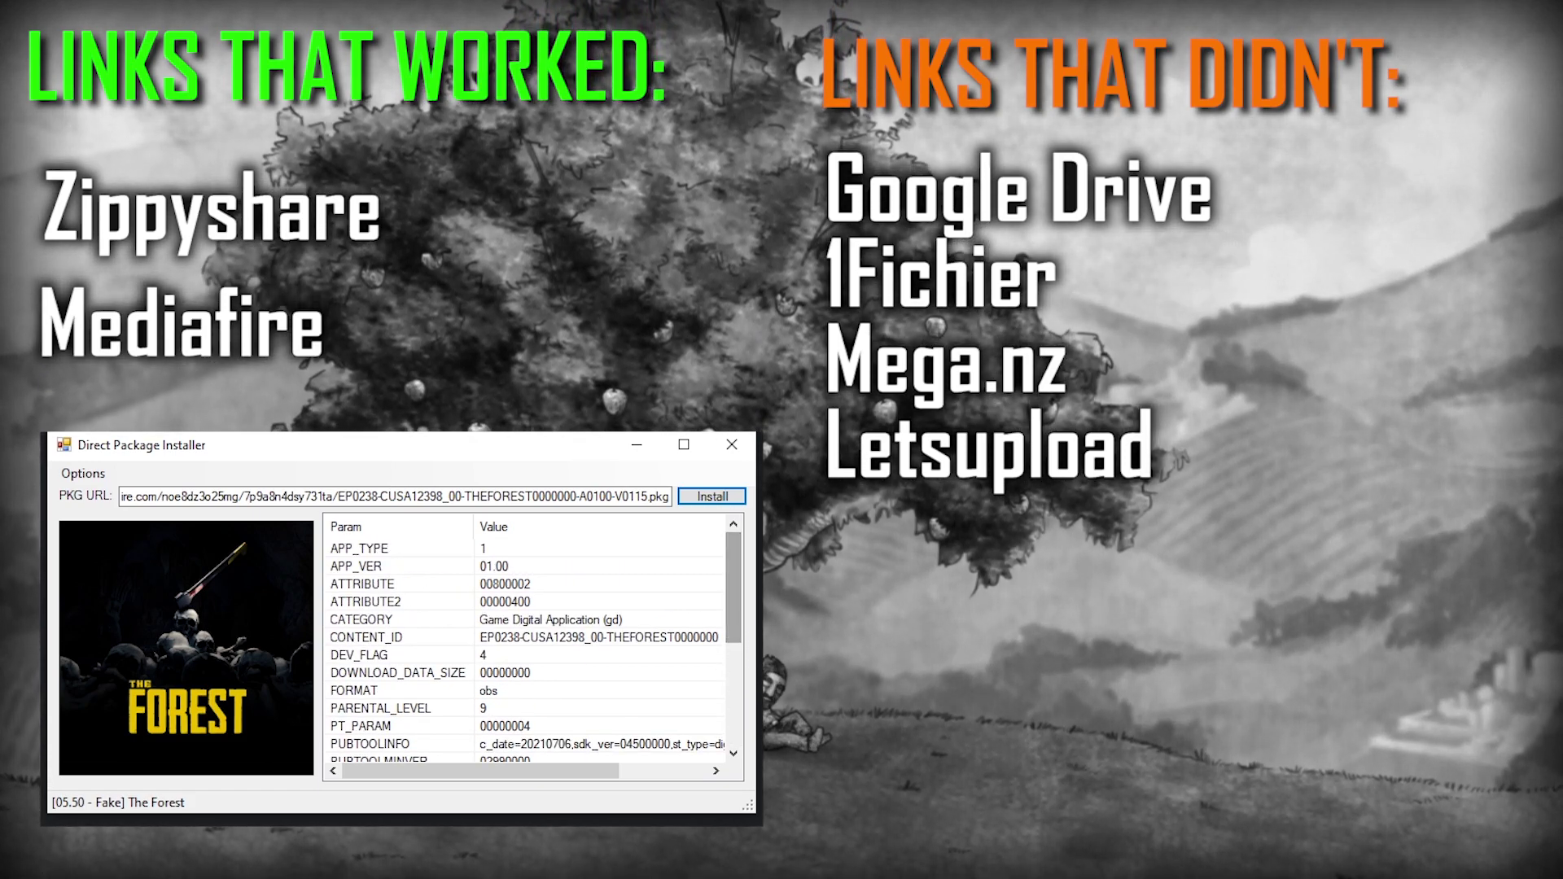
- Install The Forest package, loaded from a Mediafire link, onto the PS4
left_click(709, 498)
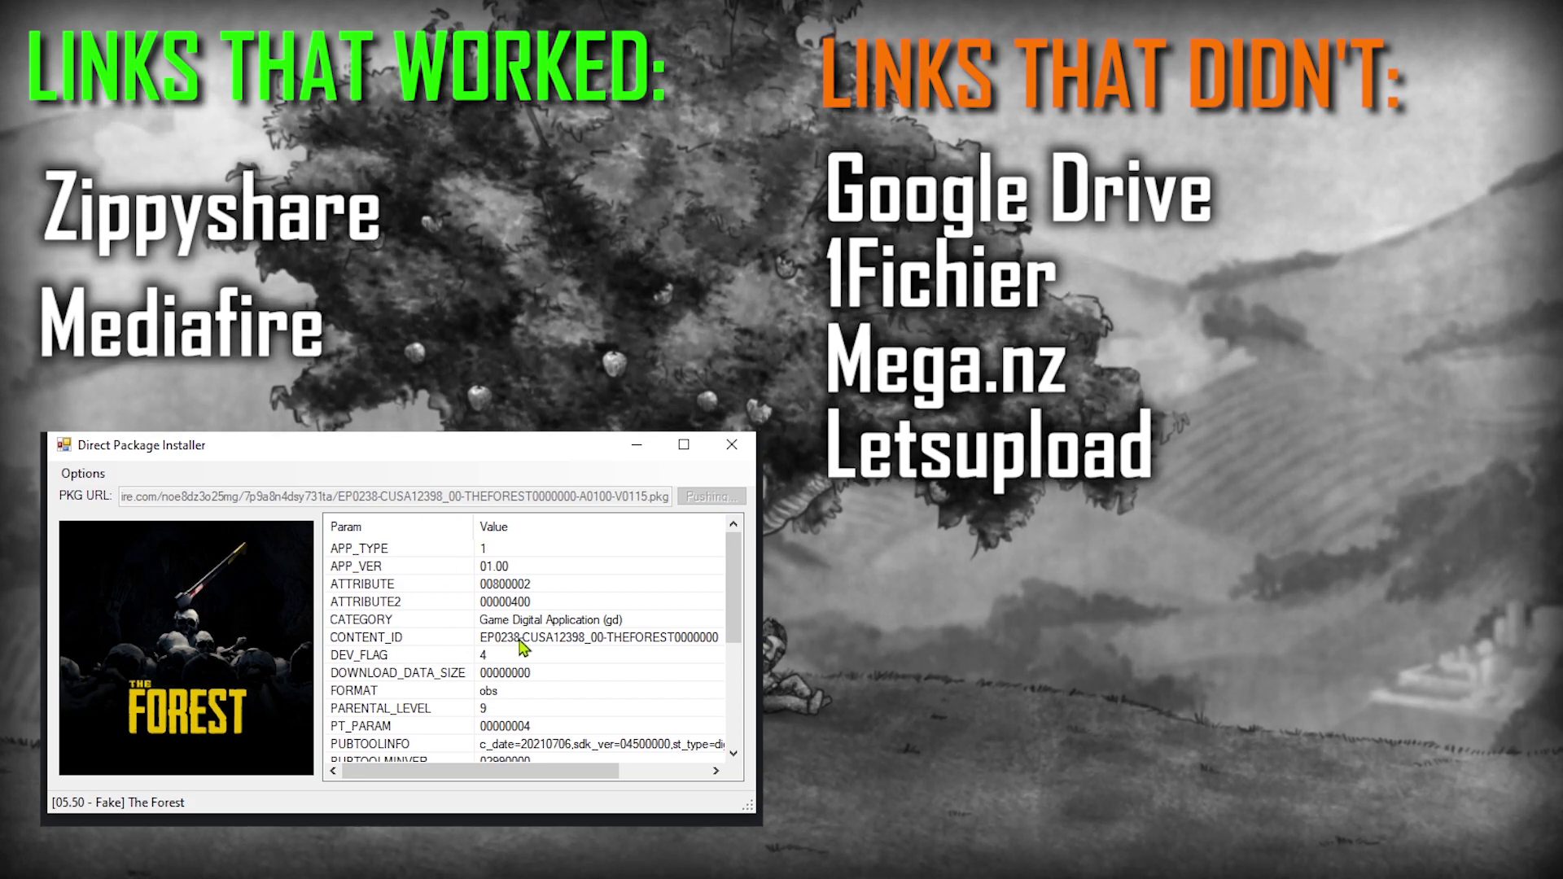